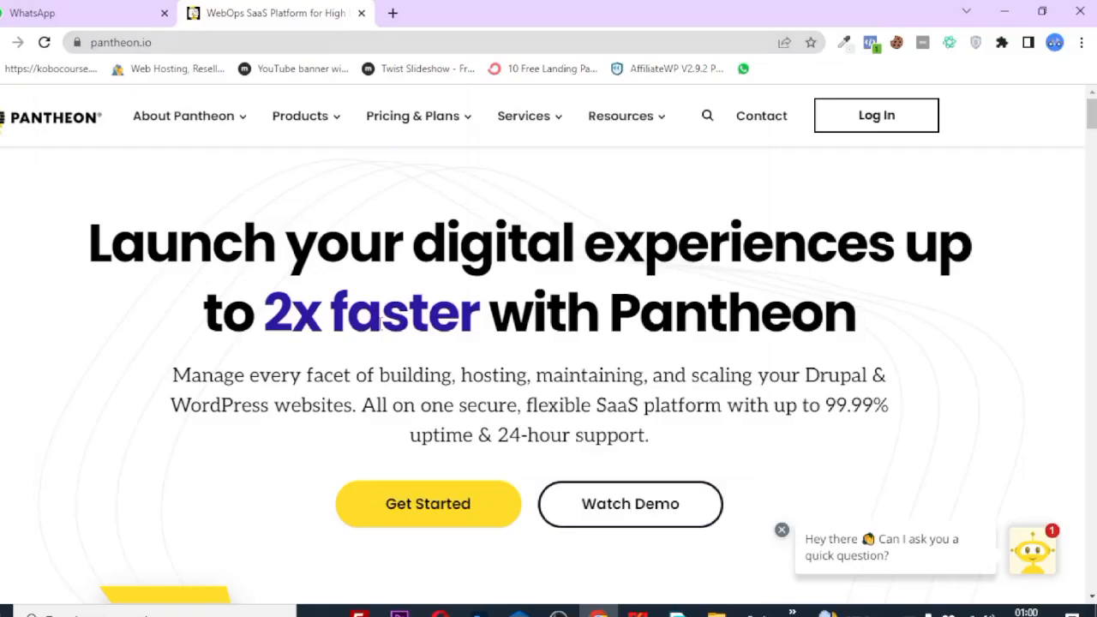
Start creating a free Pantheon account from the home page.
{"action": "scroll", "coordinate": [381, 326], "scroll_direction": "down", "scroll_amount": 8}
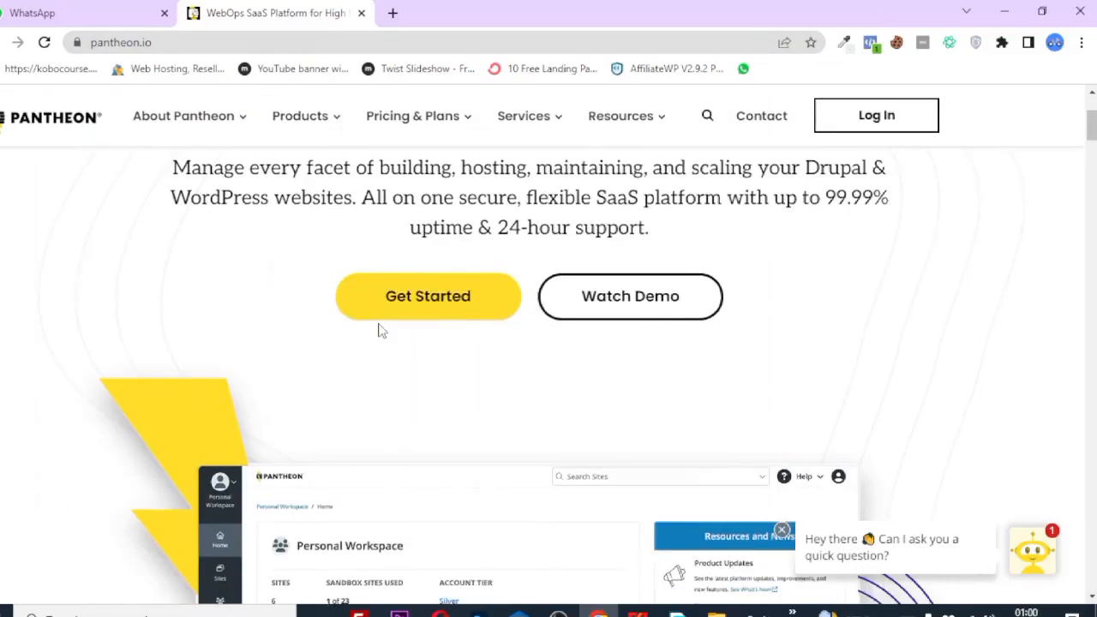
{"action": "scroll", "coordinate": [382, 331], "scroll_direction": "up", "scroll_amount": 6}
{"action": "scroll", "coordinate": [381, 331], "scroll_direction": "up", "scroll_amount": 1}
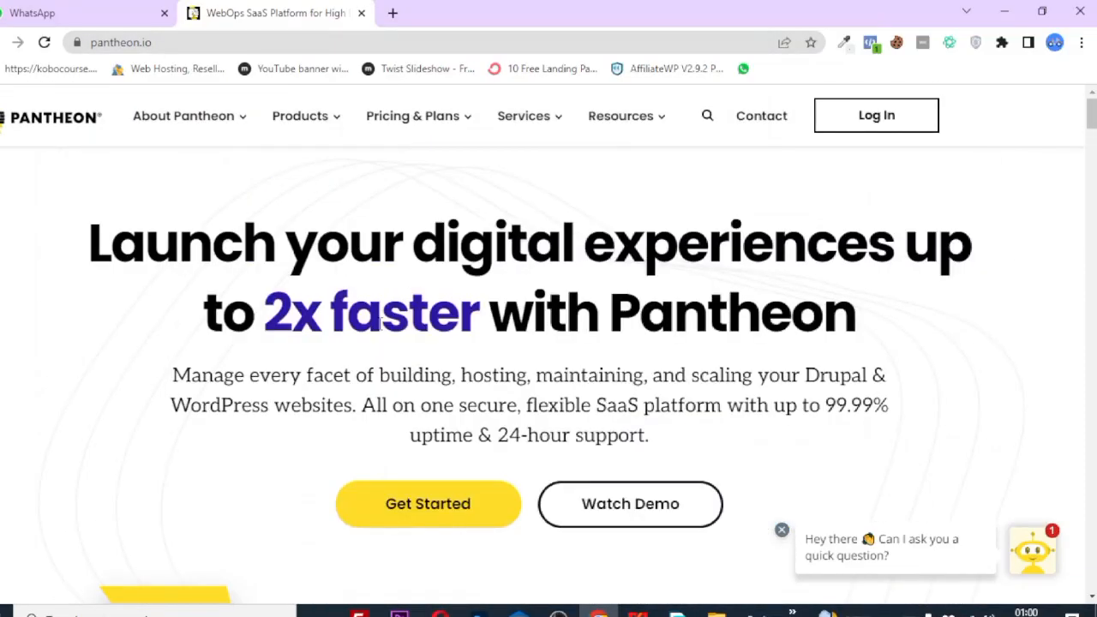
{"action": "scroll", "coordinate": [380, 335], "scroll_direction": "down", "scroll_amount": 1}
{"action": "left_click", "coordinate": [422, 349]}
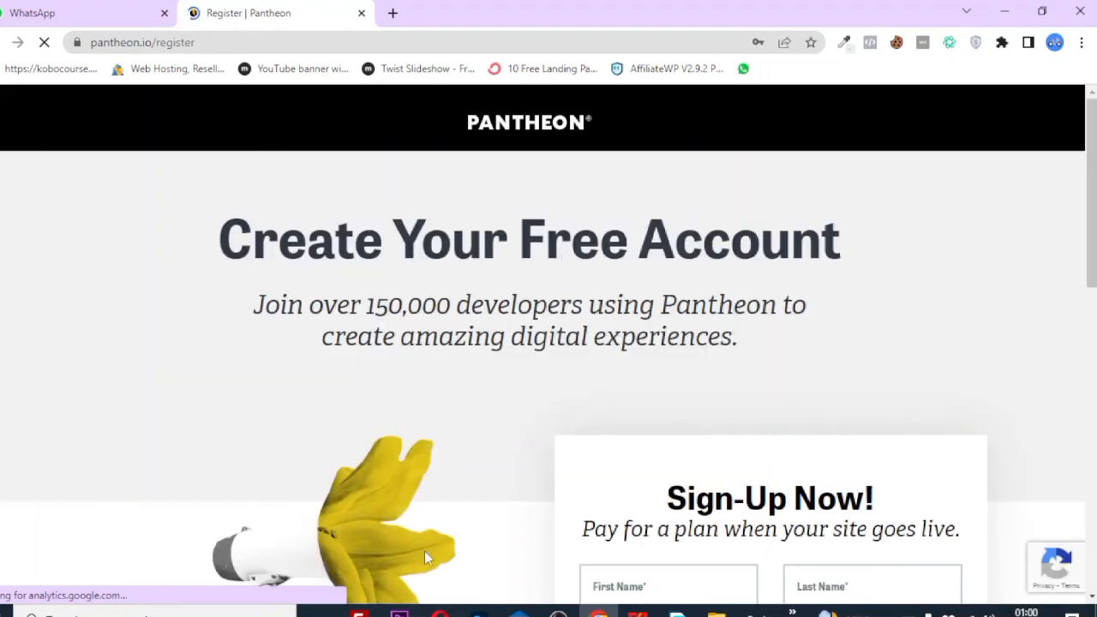
Choose Sign in with Google on the Sign-Up Now registration form.
{"action": "scroll", "coordinate": [426, 553], "scroll_direction": "down", "scroll_amount": 5}
{"action": "scroll", "coordinate": [584, 399], "scroll_direction": "up", "scroll_amount": 1}
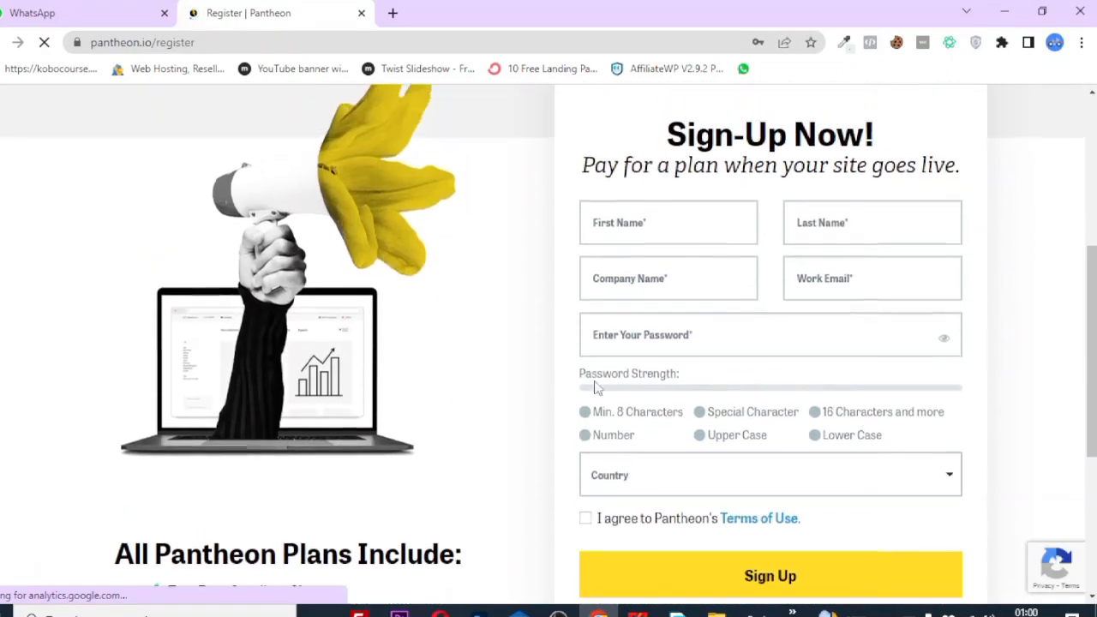
{"action": "scroll", "coordinate": [666, 458], "scroll_direction": "down", "scroll_amount": 3}
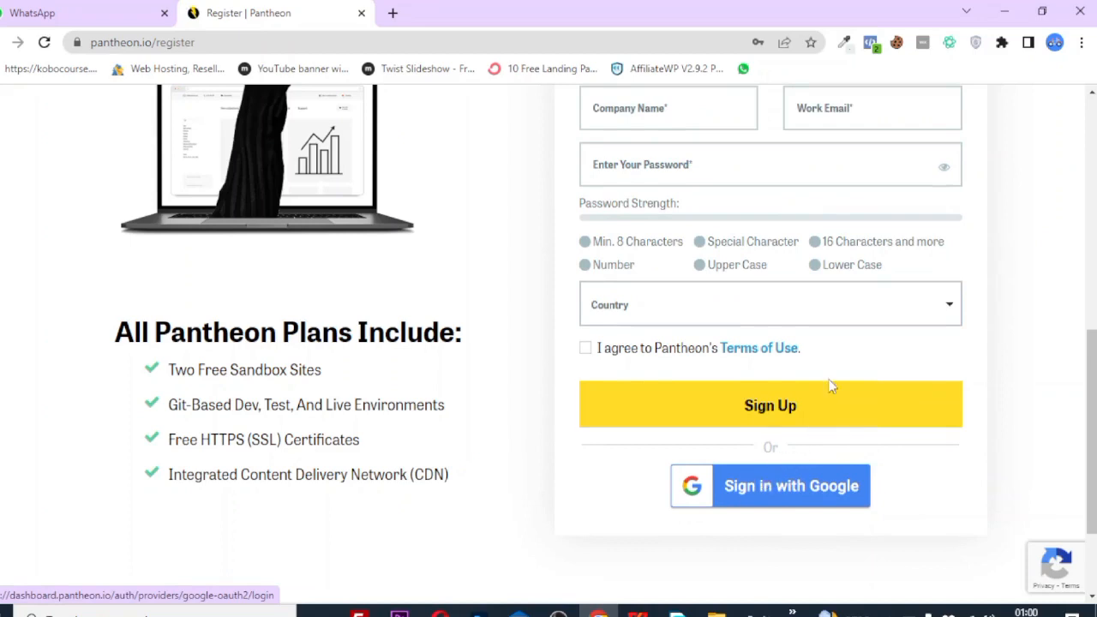
{"action": "scroll", "coordinate": [828, 385], "scroll_direction": "up", "scroll_amount": 2}
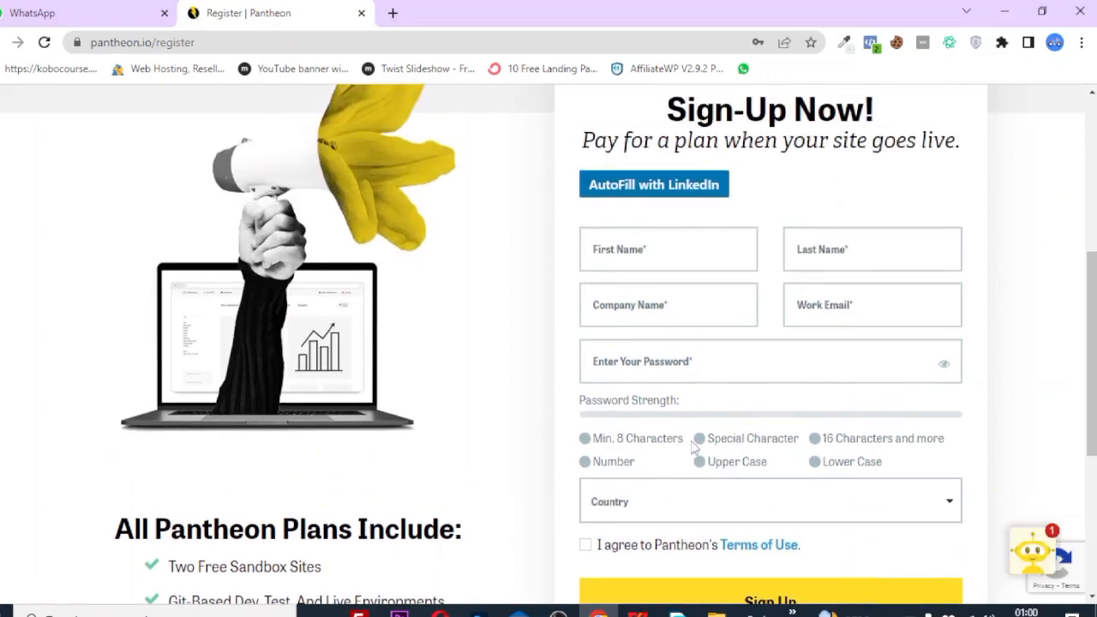
{"action": "scroll", "coordinate": [691, 441], "scroll_direction": "down", "scroll_amount": 2}
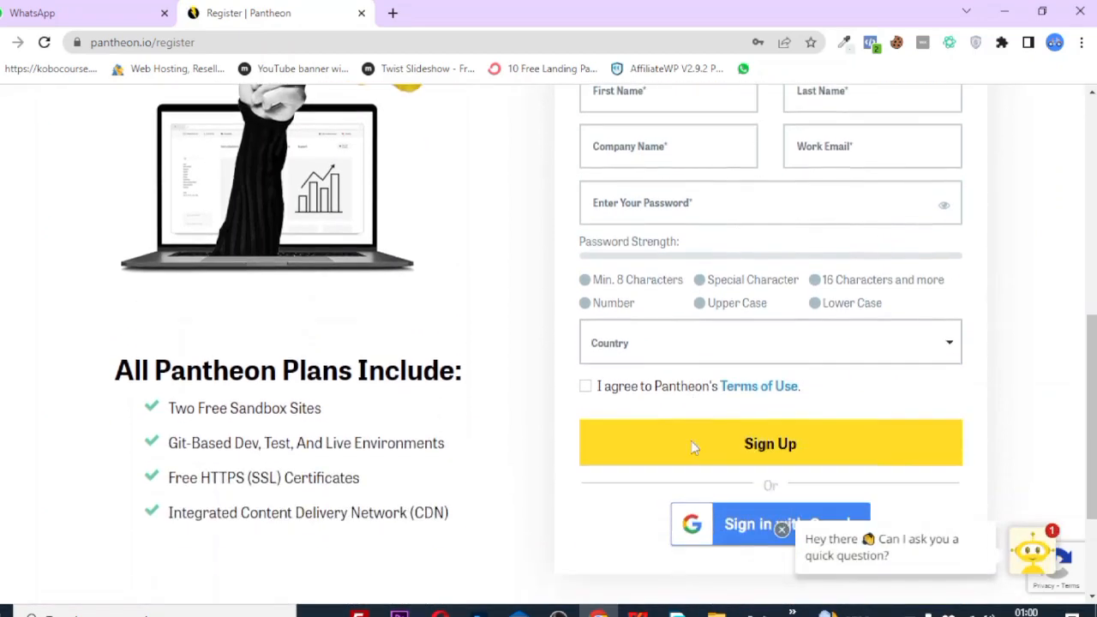
{"action": "left_click", "coordinate": [733, 527]}
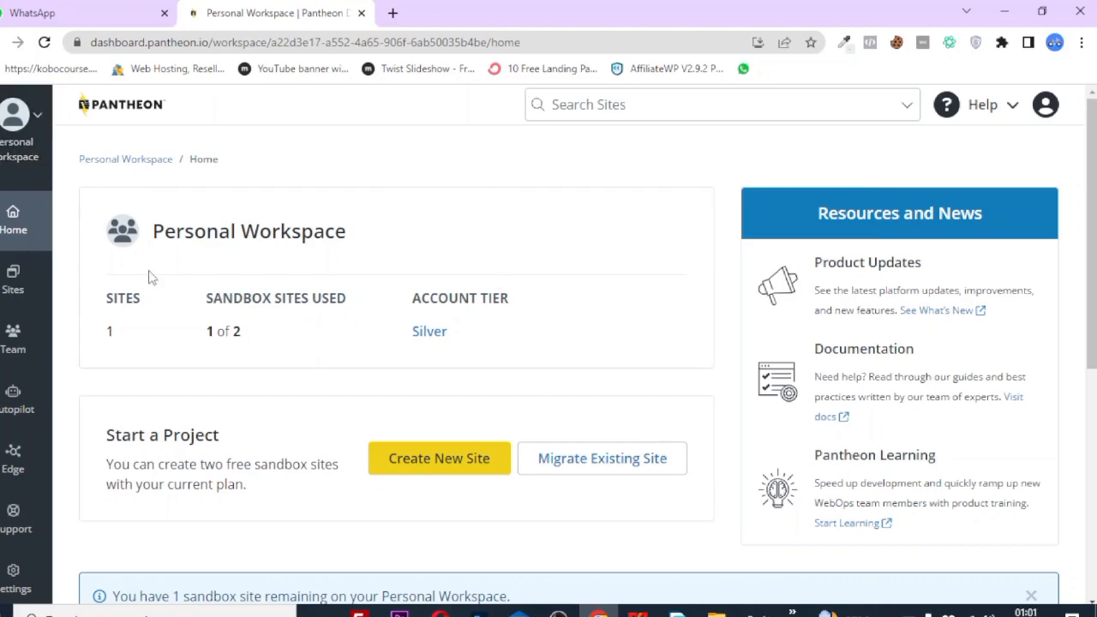
Sign out of Pantheon and reconnect with Google using a different account.
{"action": "left_click", "coordinate": [1047, 105]}
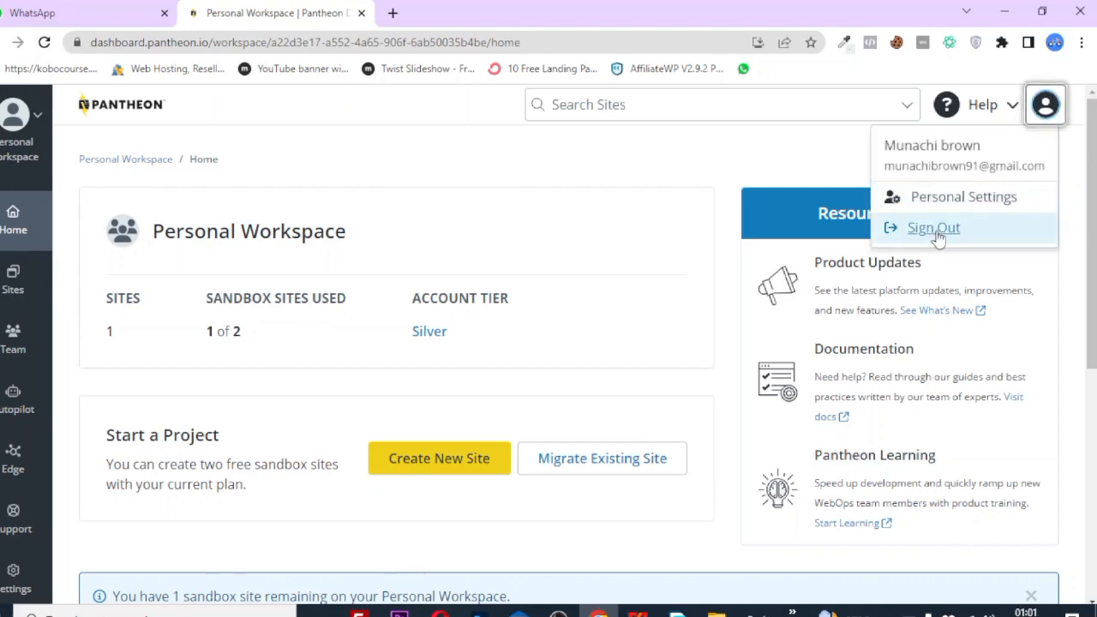
{"action": "left_click", "coordinate": [934, 228]}
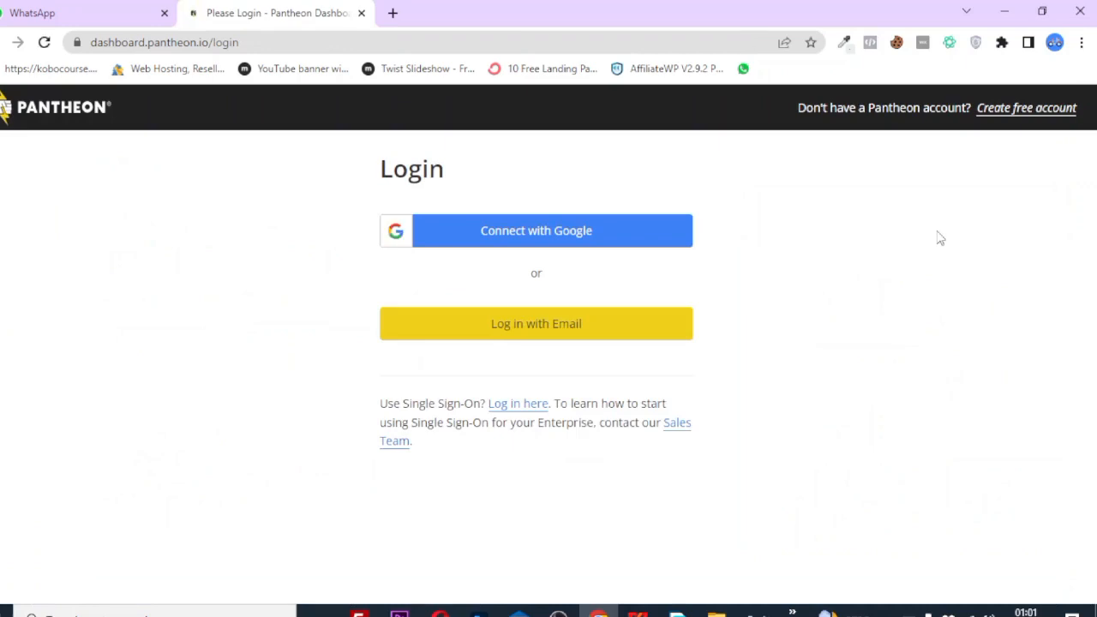
{"action": "left_click", "coordinate": [541, 245]}
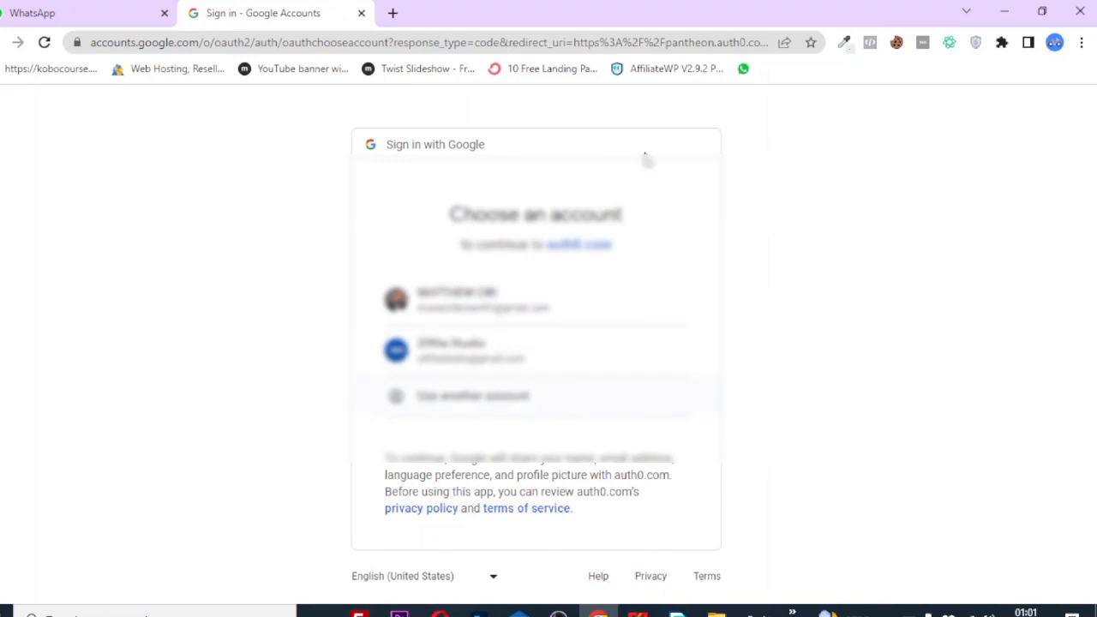
{"action": "left_click", "coordinate": [456, 382]}
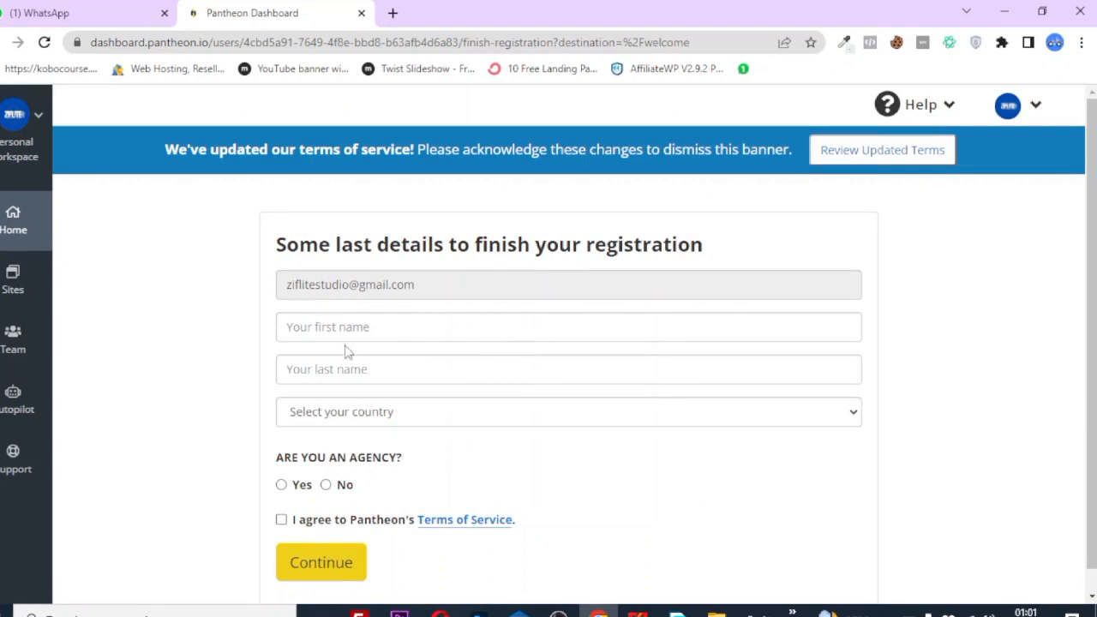
Autofill name and country, opt into marketing, answer No to agency, accept the Terms, and continue.
{"action": "left_click", "coordinate": [382, 323]}
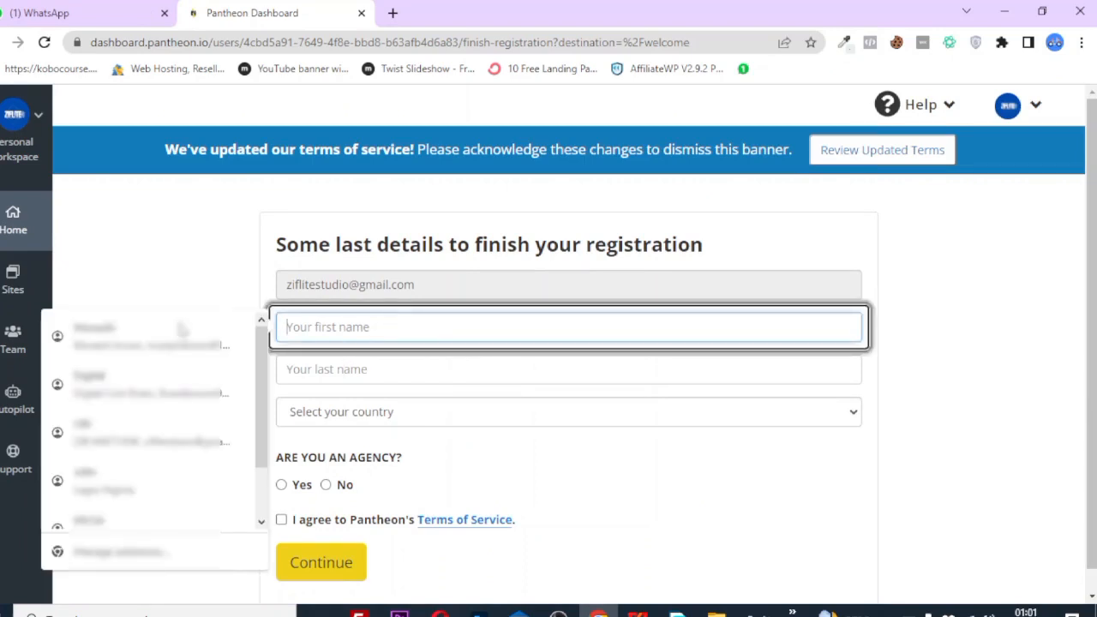
{"action": "left_click", "coordinate": [180, 334]}
{"action": "scroll", "coordinate": [366, 468], "scroll_direction": "down", "scroll_amount": 1}
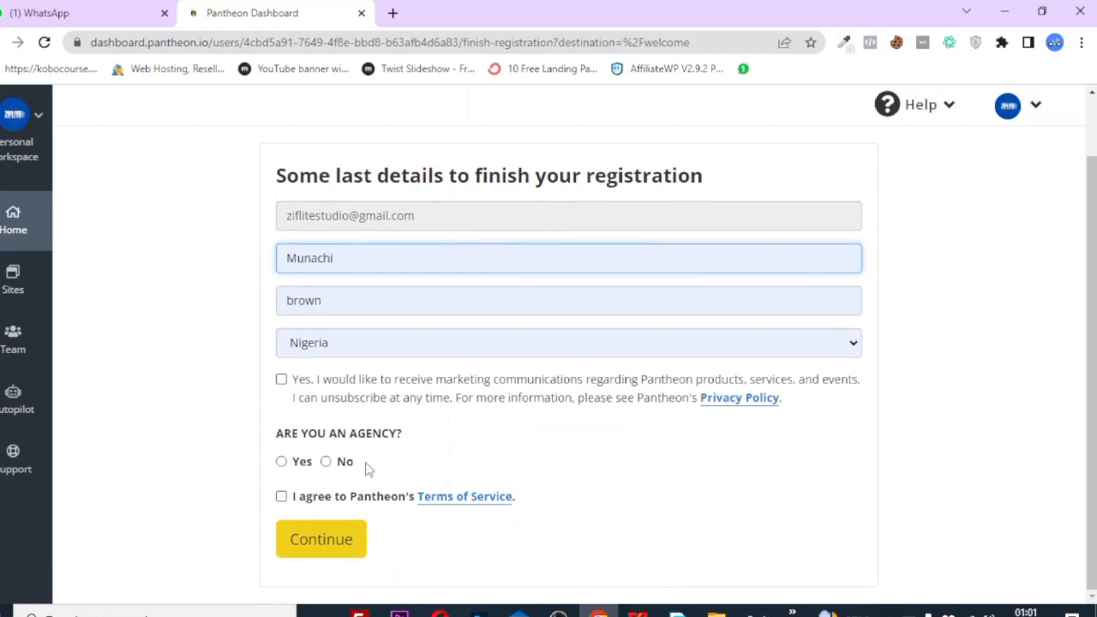
{"action": "left_click", "coordinate": [282, 380]}
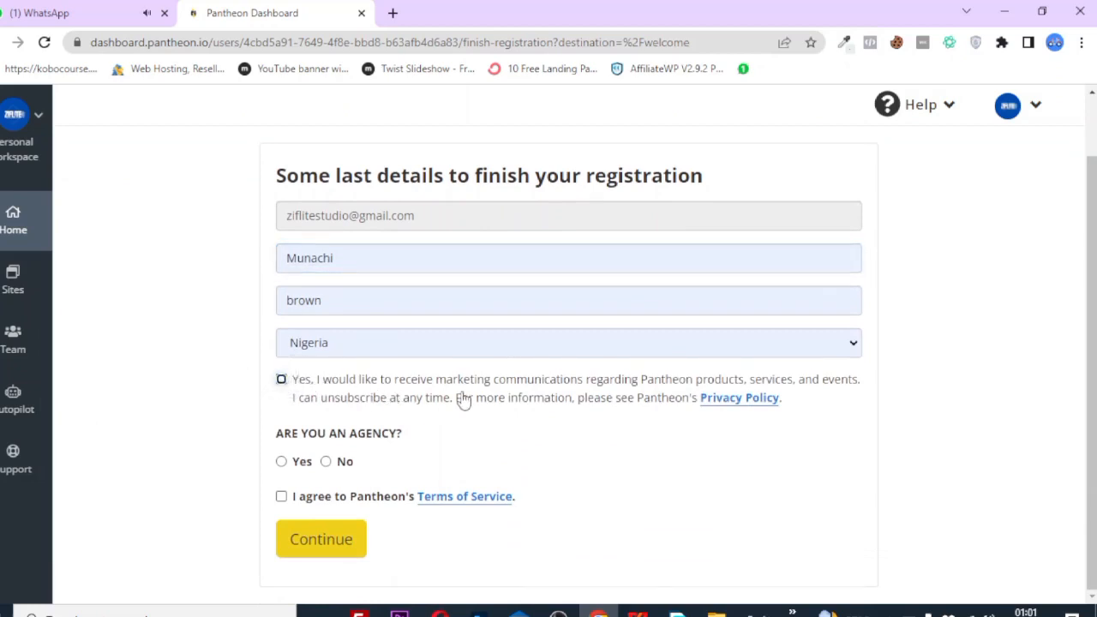
{"action": "left_click", "coordinate": [283, 464]}
{"action": "left_click", "coordinate": [329, 463]}
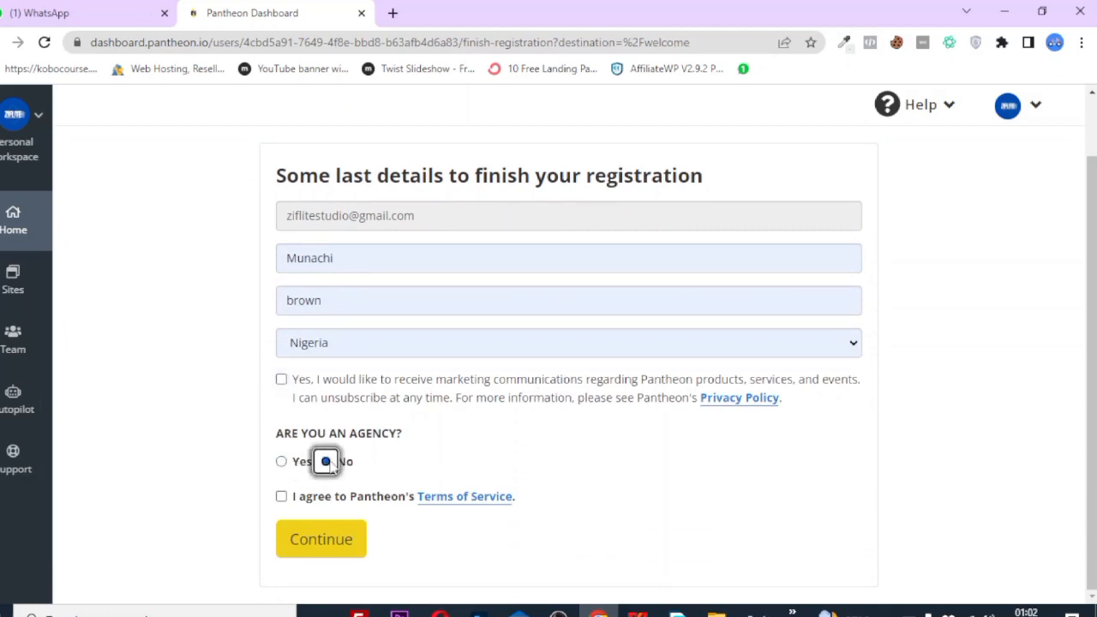
{"action": "left_click", "coordinate": [282, 497]}
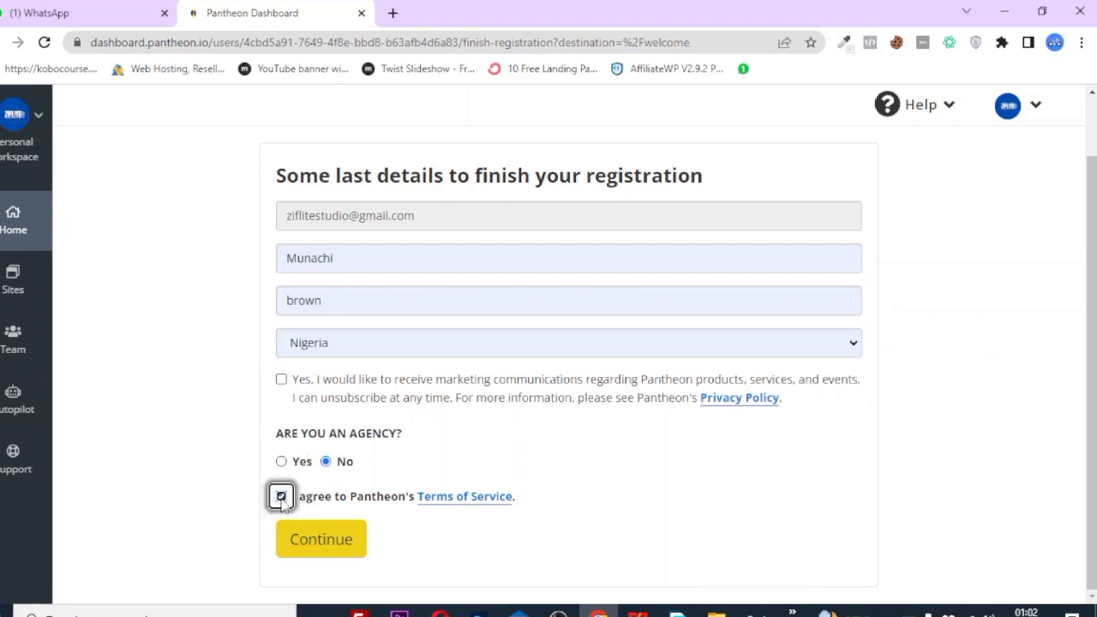
{"action": "left_click", "coordinate": [317, 547]}
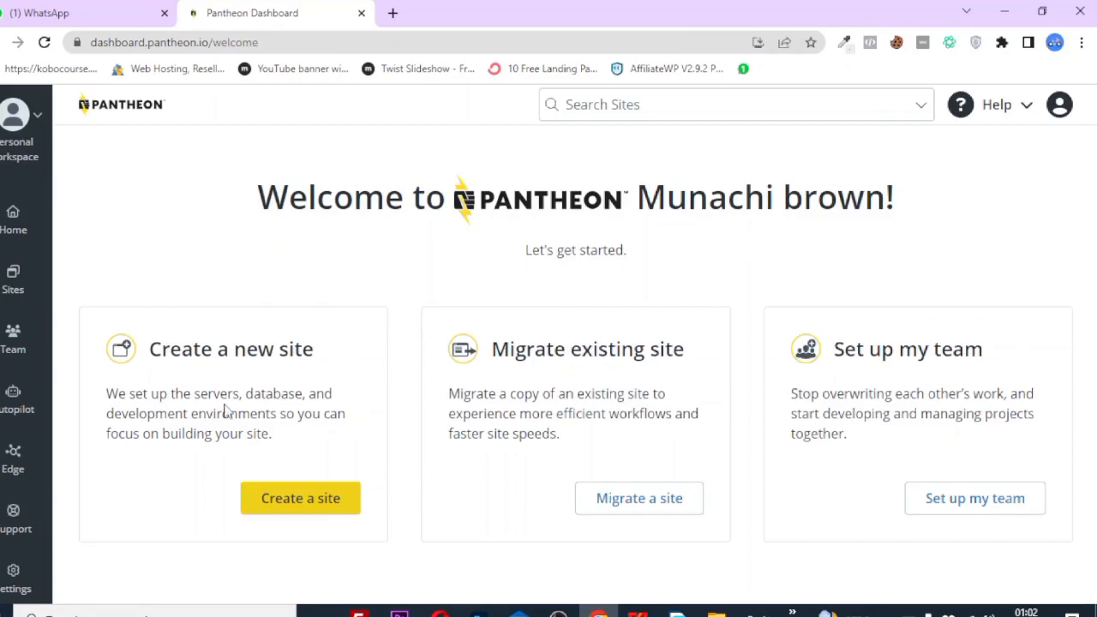
Create a new site with WordPress as its CMS.
{"action": "left_click", "coordinate": [301, 512]}
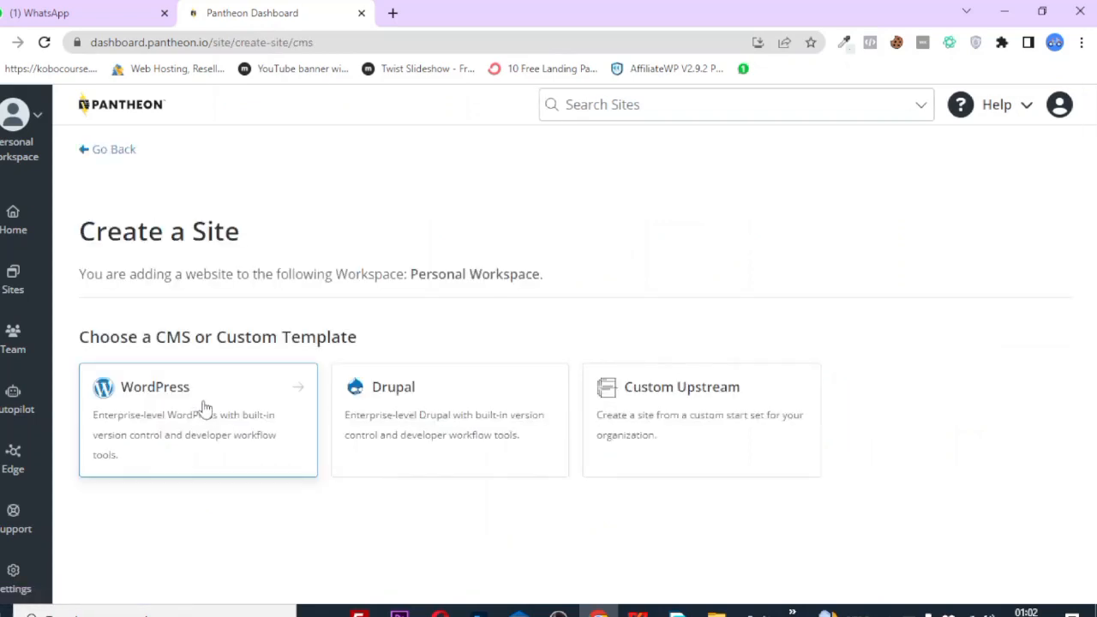
{"action": "left_click", "coordinate": [176, 389]}
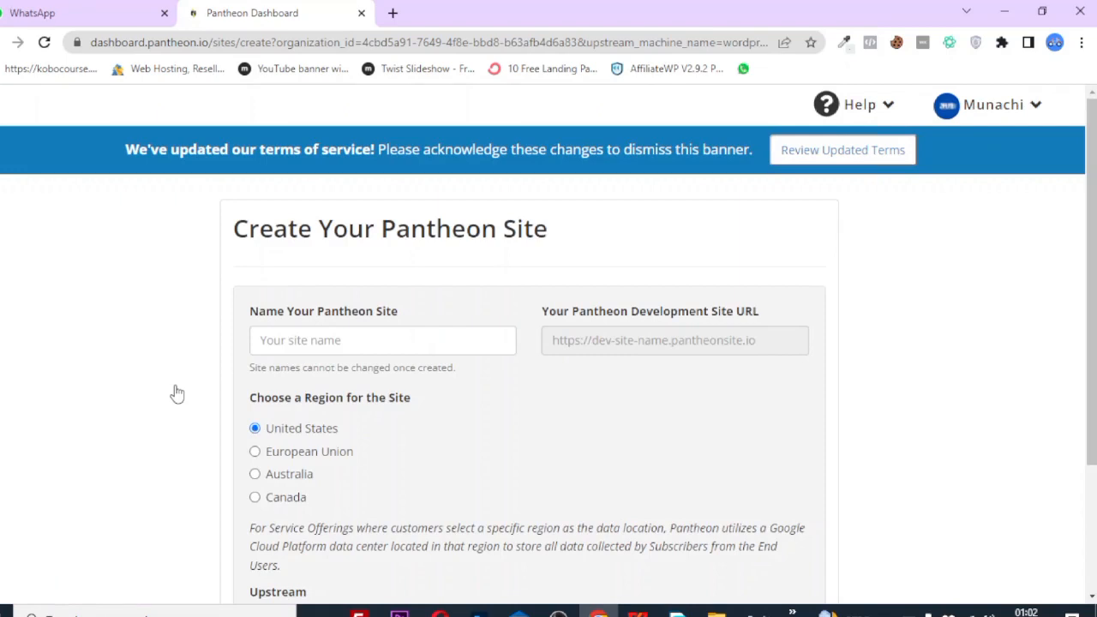
Create the WordPress site 'zife' in the United States region.
{"action": "left_click", "coordinate": [304, 344]}
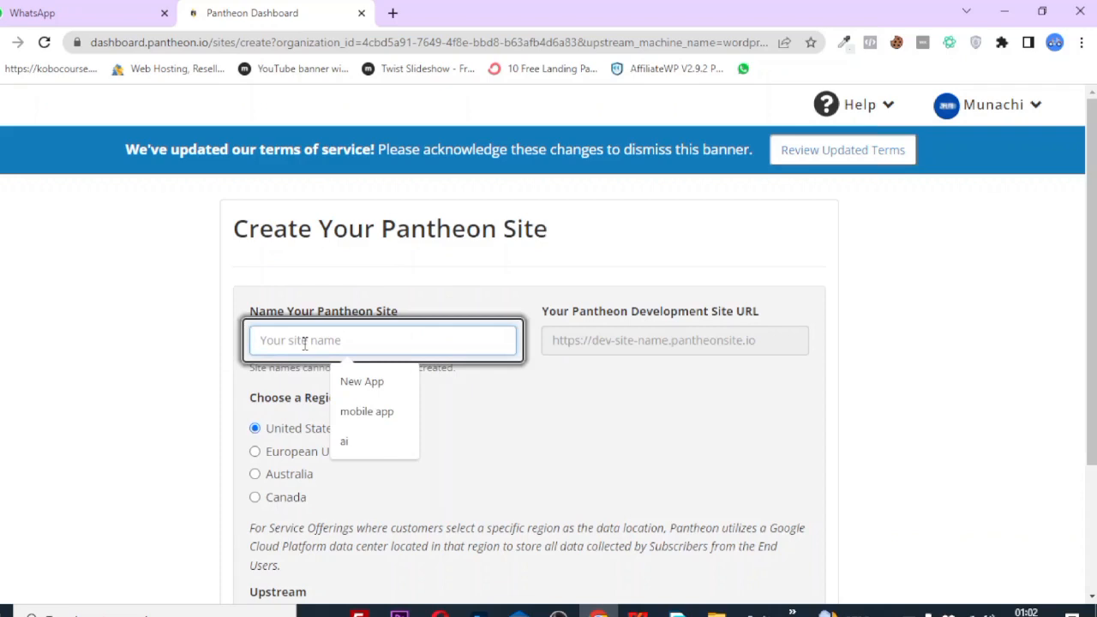
{"action": "type", "text": "zi"}
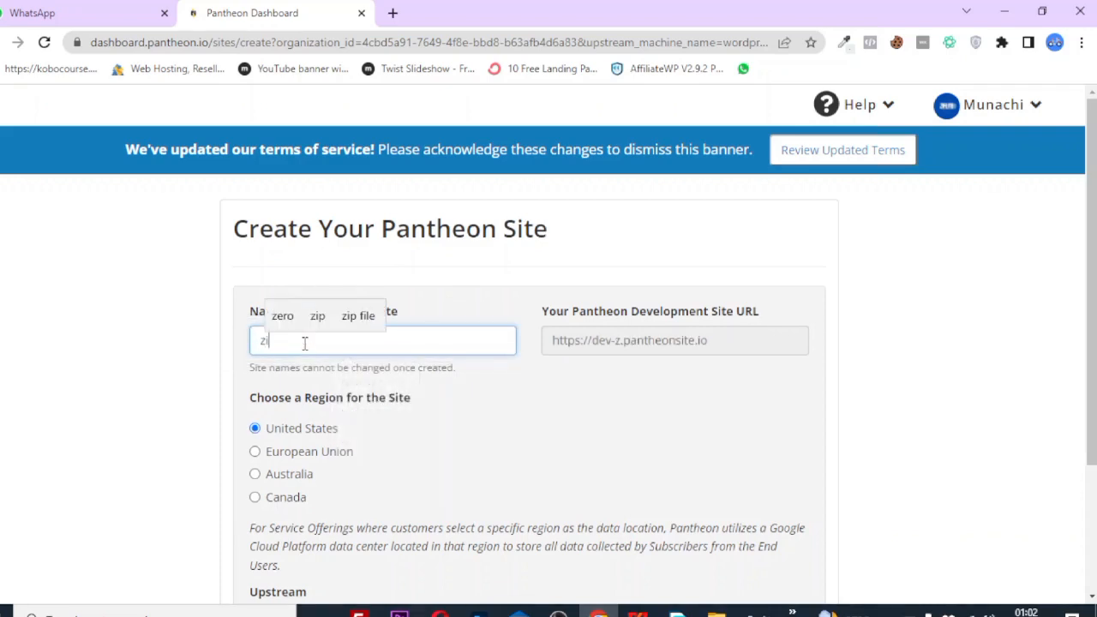
{"action": "type", "text": "fe"}
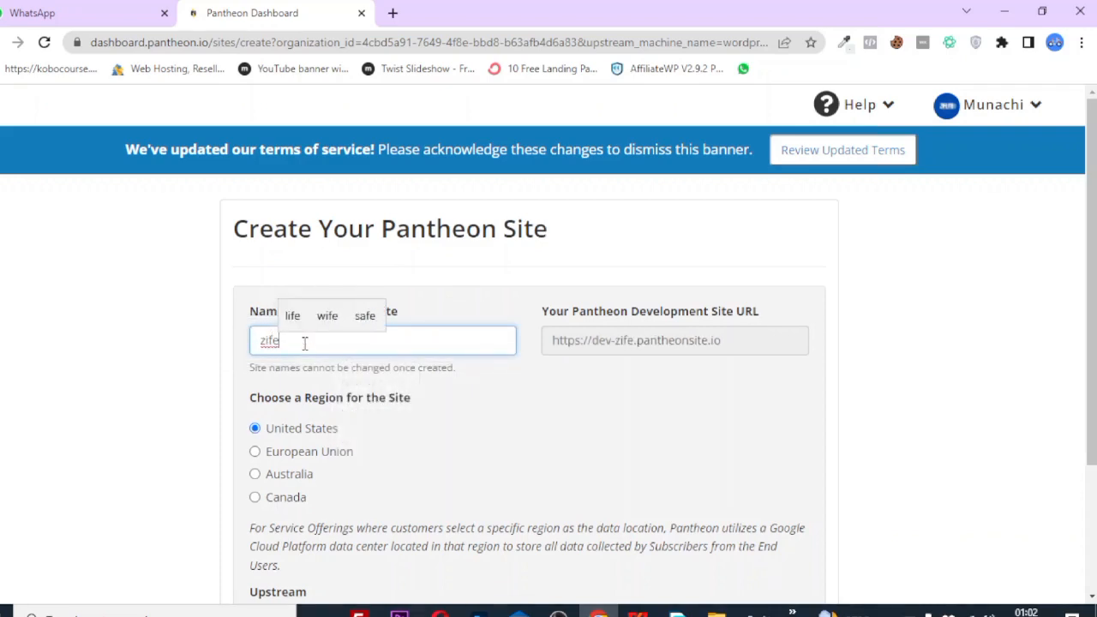
{"action": "scroll", "coordinate": [360, 420], "scroll_direction": "down", "scroll_amount": 2}
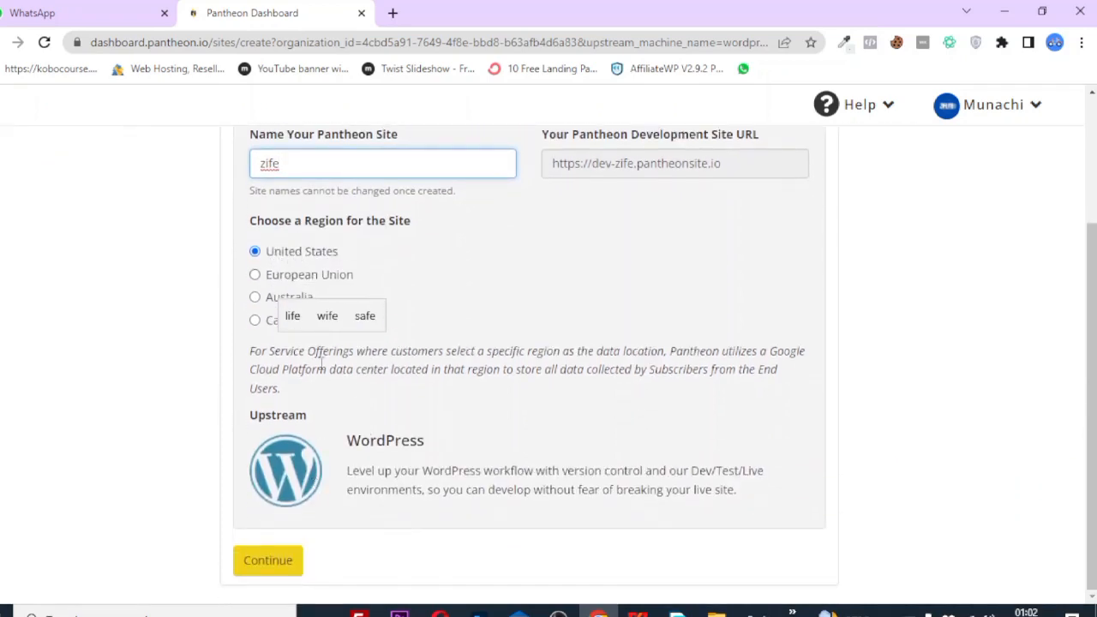
{"action": "left_click", "coordinate": [276, 559]}
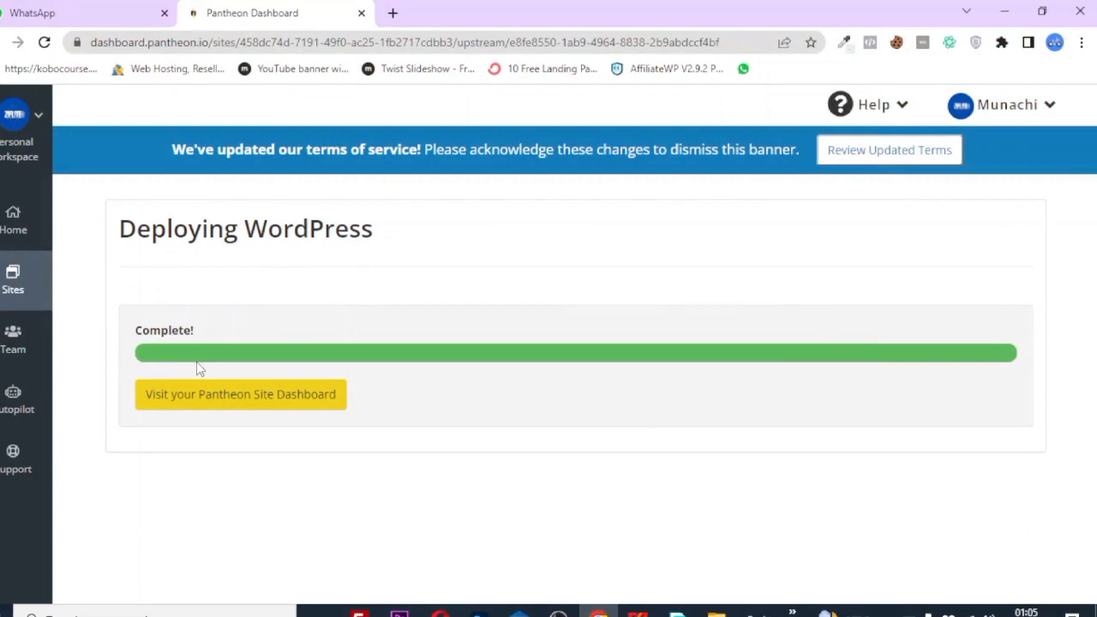
Open the zife dashboard, close the quick tour, launch Site Admin in a new tab, then return.
{"action": "left_click", "coordinate": [173, 403]}
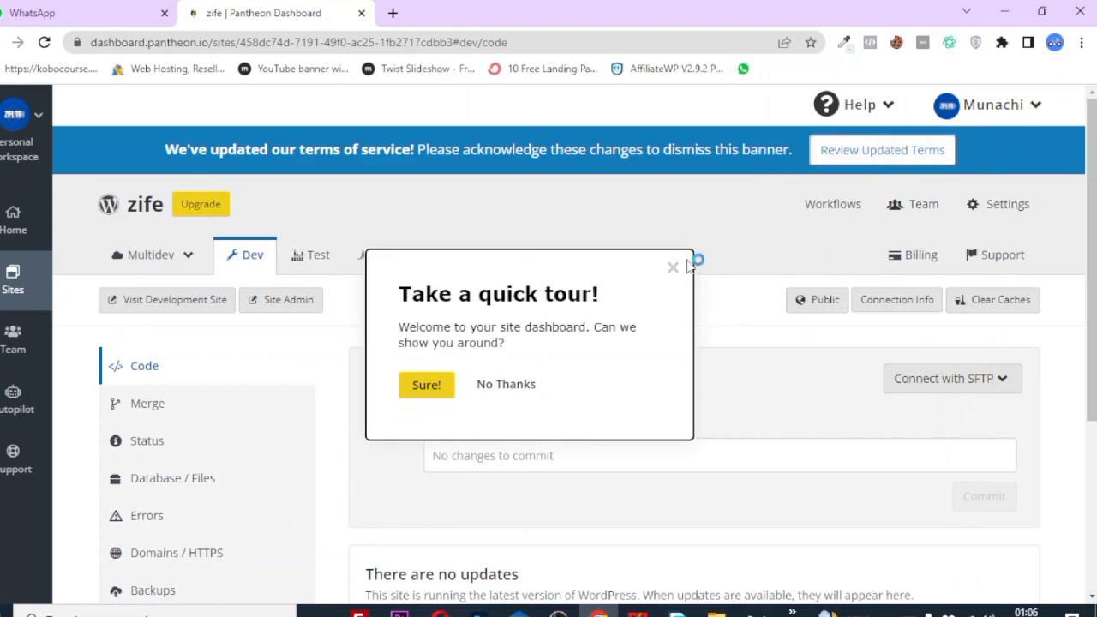
{"action": "left_click", "coordinate": [671, 270]}
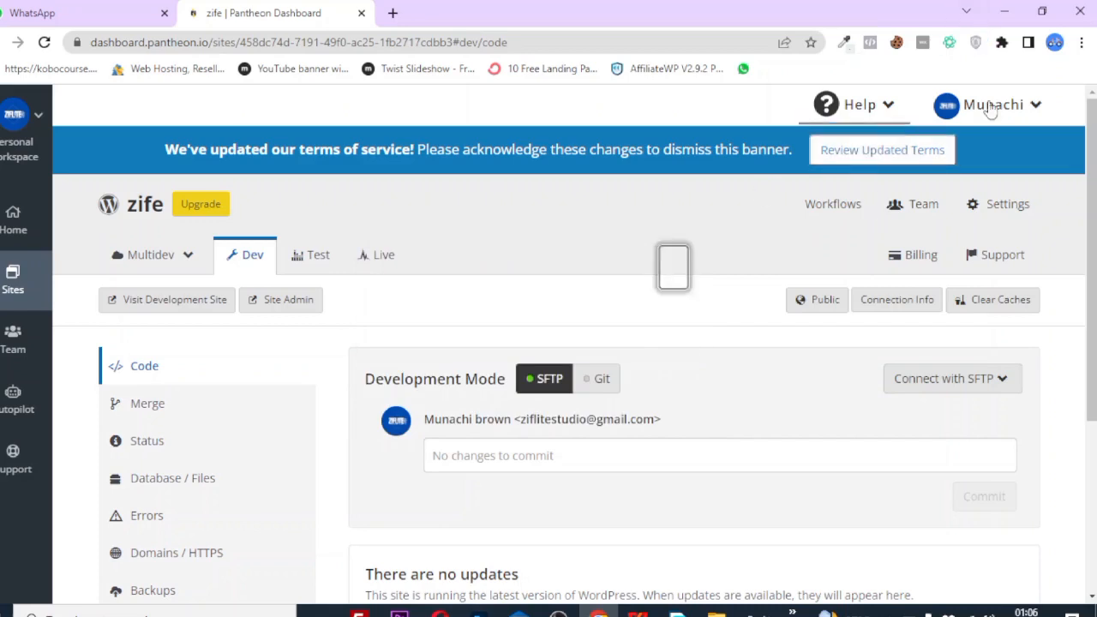
{"action": "scroll", "coordinate": [422, 470], "scroll_direction": "down", "scroll_amount": 3}
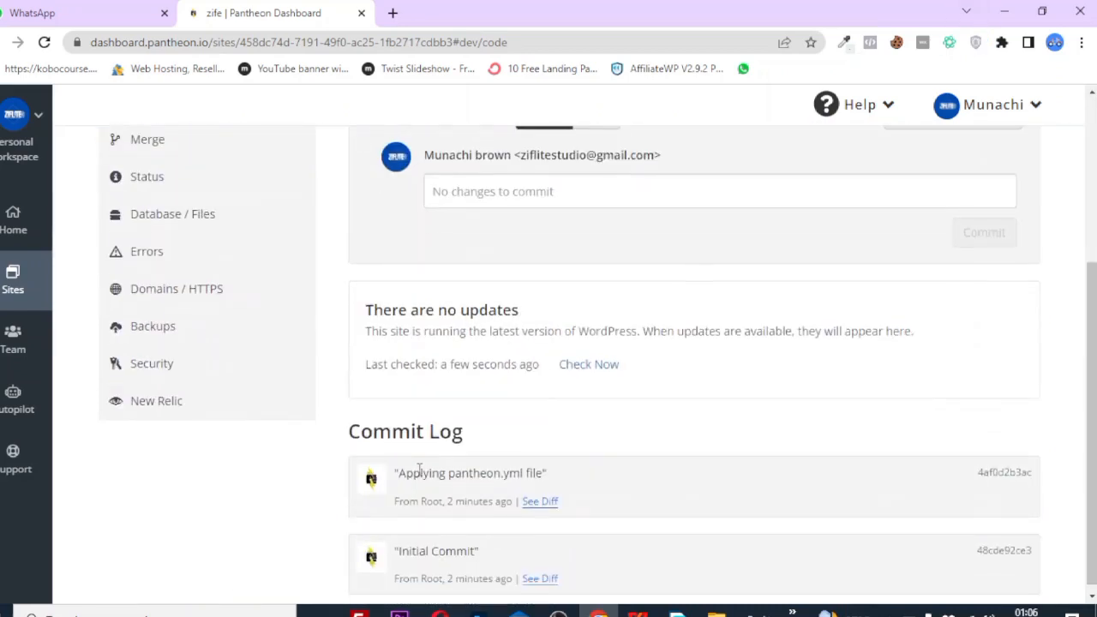
{"action": "scroll", "coordinate": [419, 468], "scroll_direction": "up", "scroll_amount": 3}
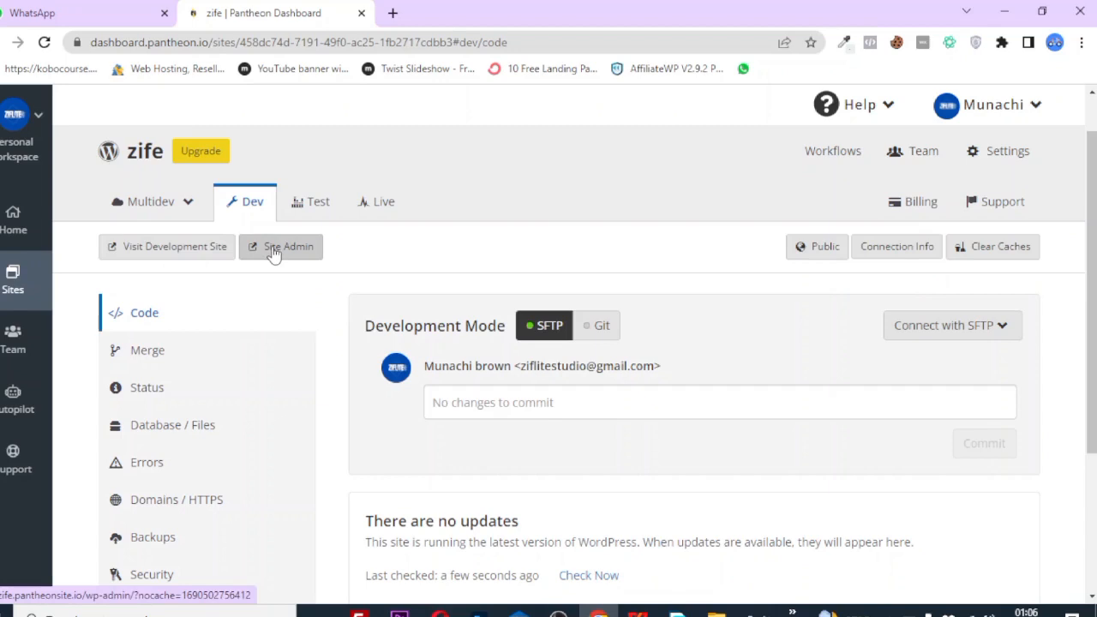
{"action": "left_click", "coordinate": [273, 253]}
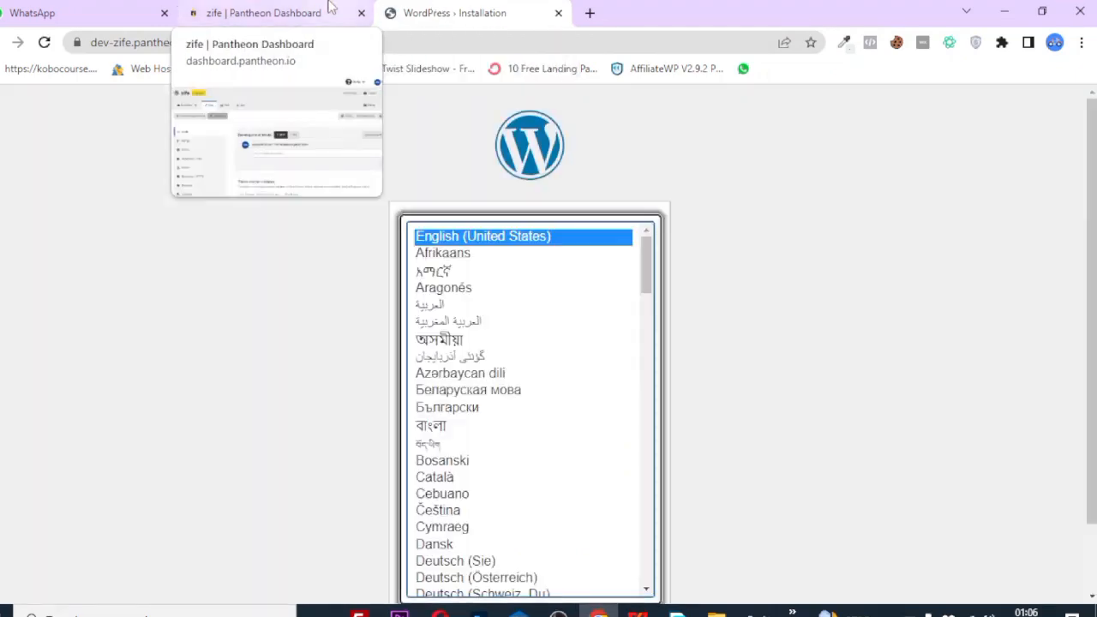
{"action": "left_click", "coordinate": [330, 8]}
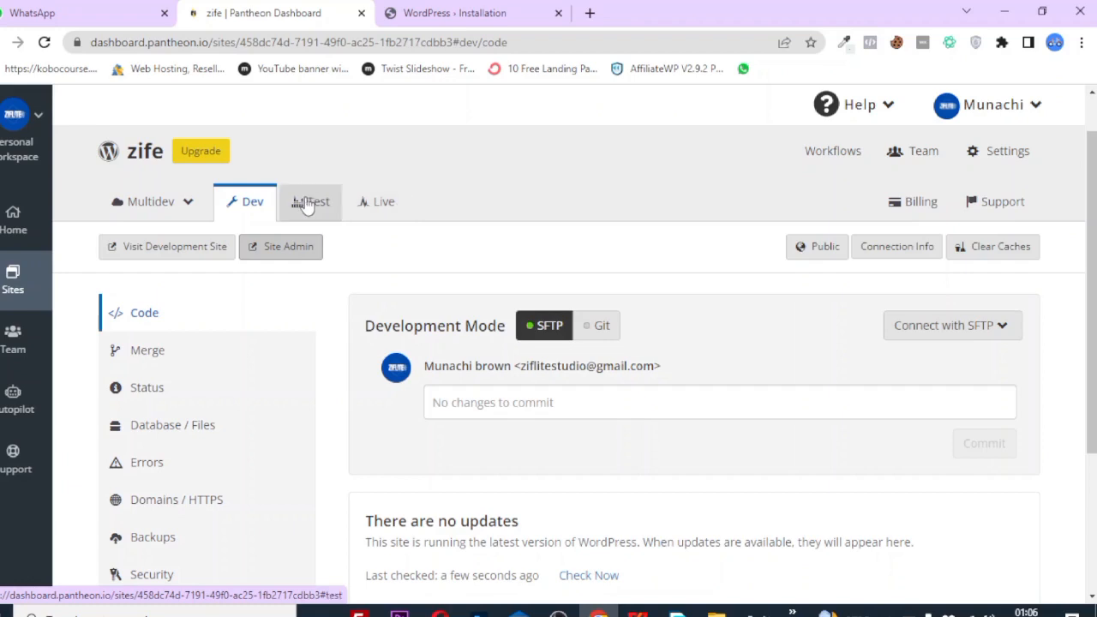
{"action": "left_click", "coordinate": [309, 203]}
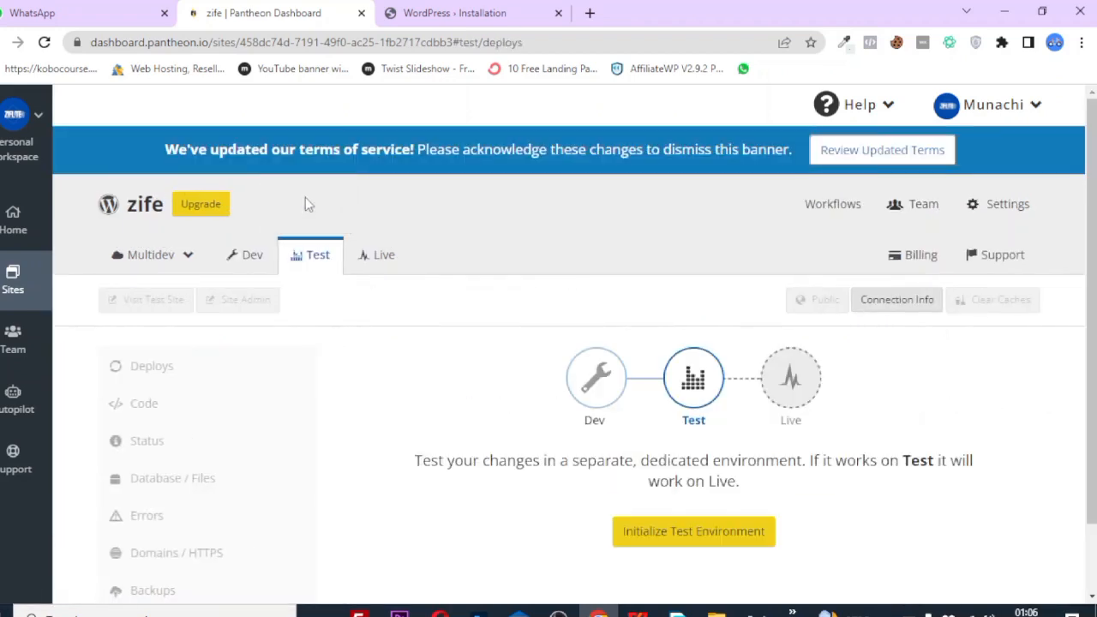
{"action": "left_click", "coordinate": [257, 272]}
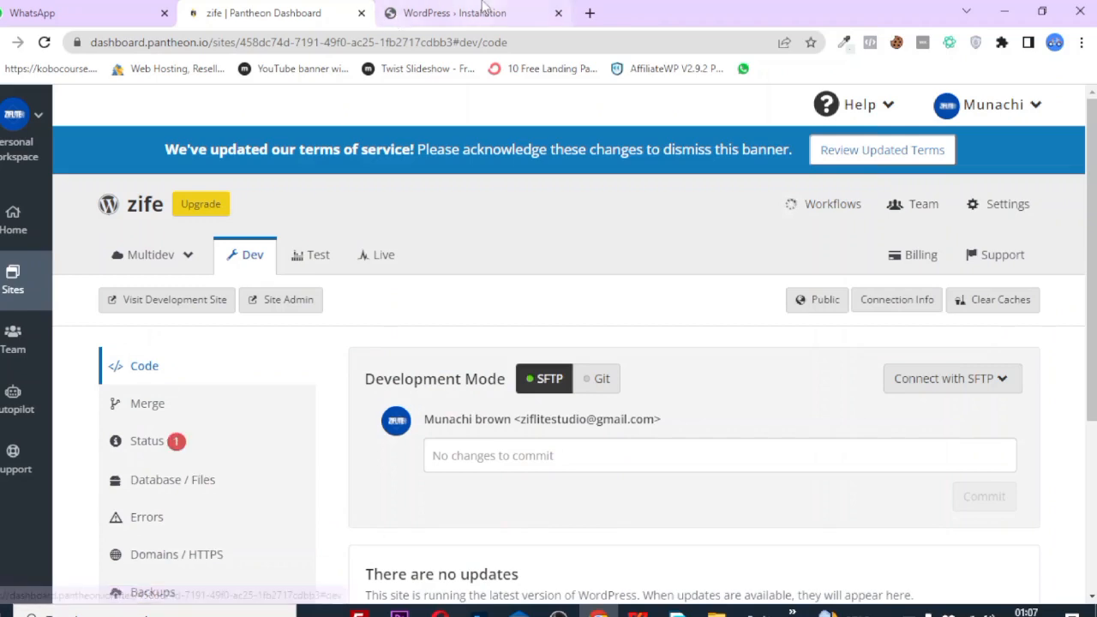
Continue the WordPress installer with English (United States) as the language.
{"action": "left_click", "coordinate": [484, 11]}
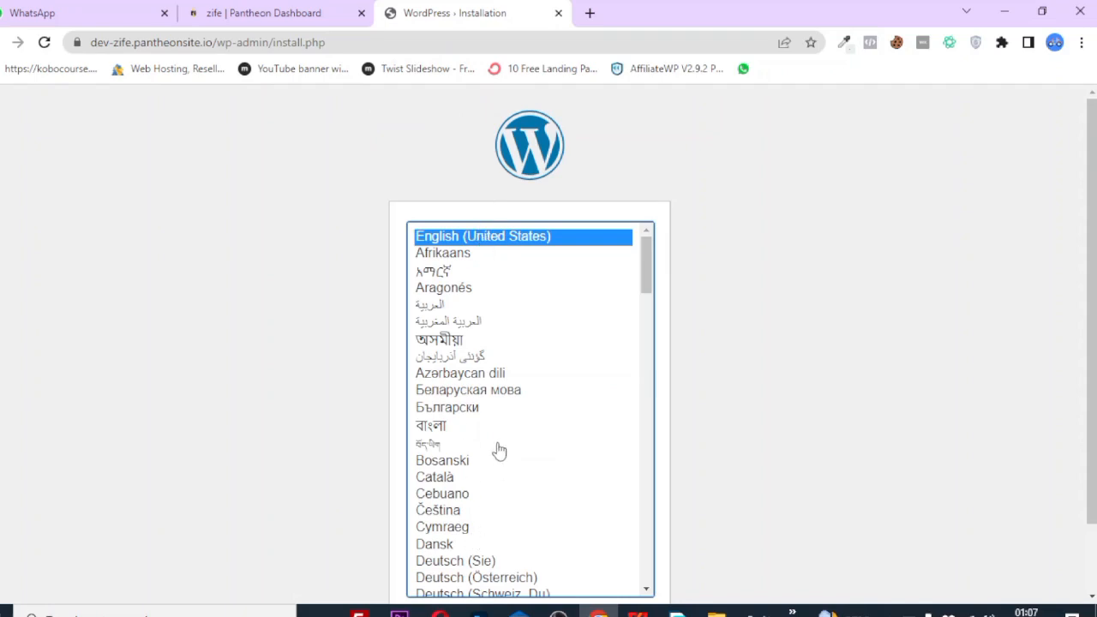
{"action": "scroll", "coordinate": [708, 527], "scroll_direction": "down", "scroll_amount": 2}
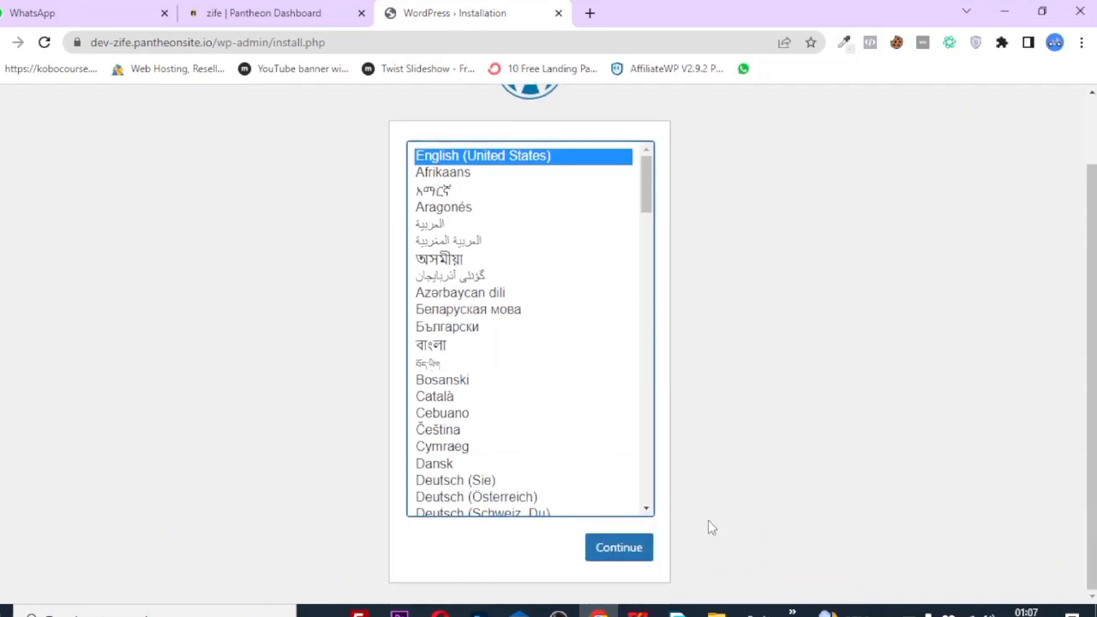
{"action": "left_click", "coordinate": [632, 559]}
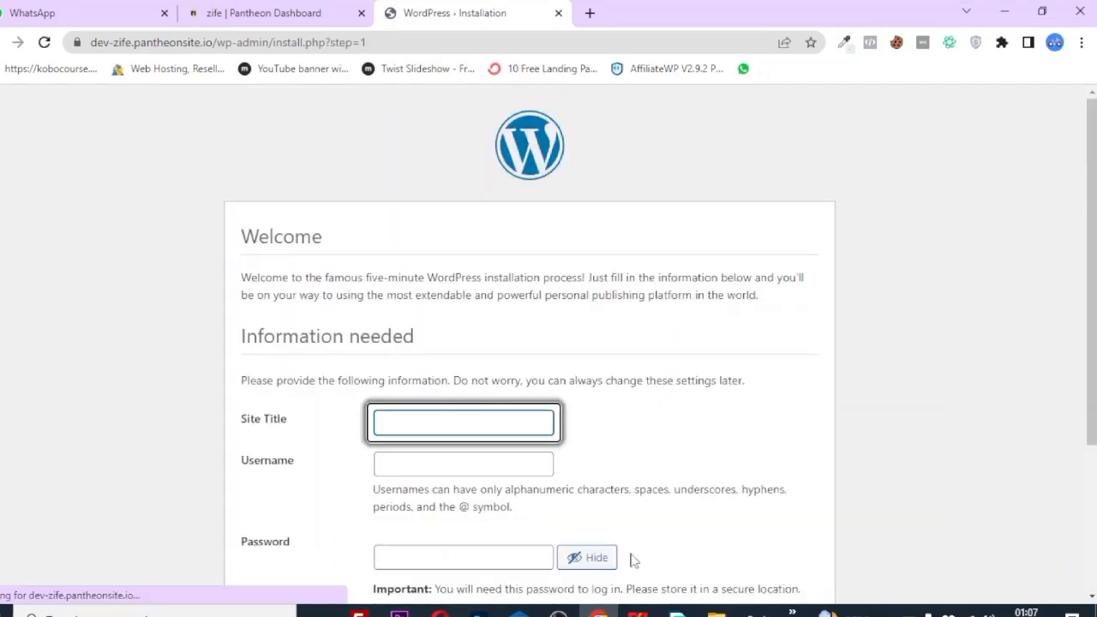
{"action": "scroll", "coordinate": [386, 429], "scroll_direction": "down", "scroll_amount": 3}
Enter site title 'zife', accept the username 'user', and keep the generated strong password.
{"action": "left_click", "coordinate": [412, 227]}
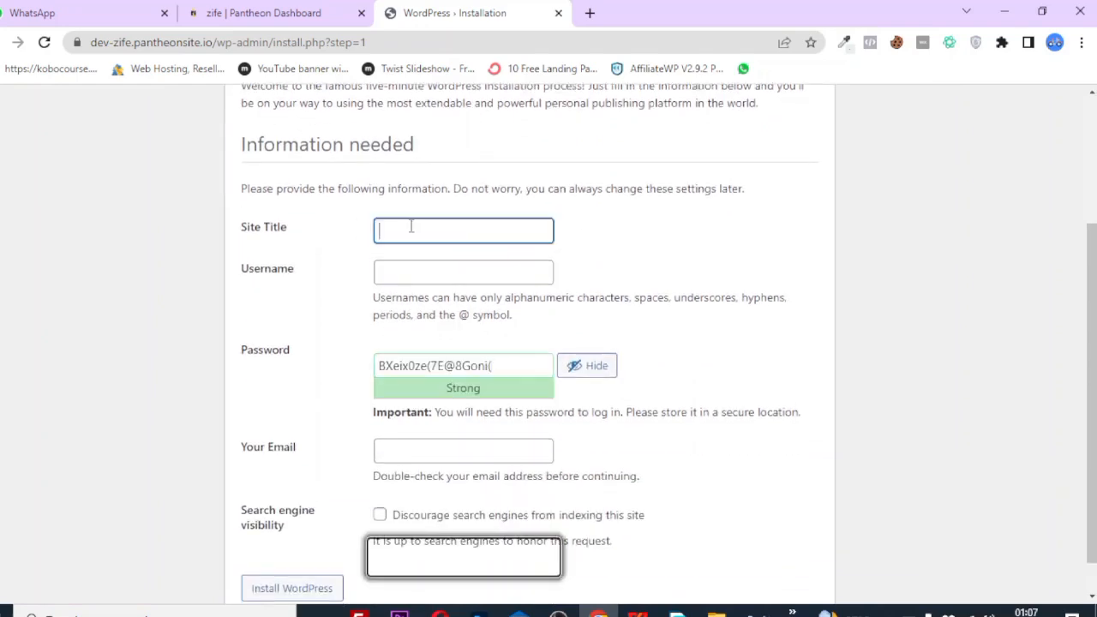
{"action": "left_click", "coordinate": [406, 269]}
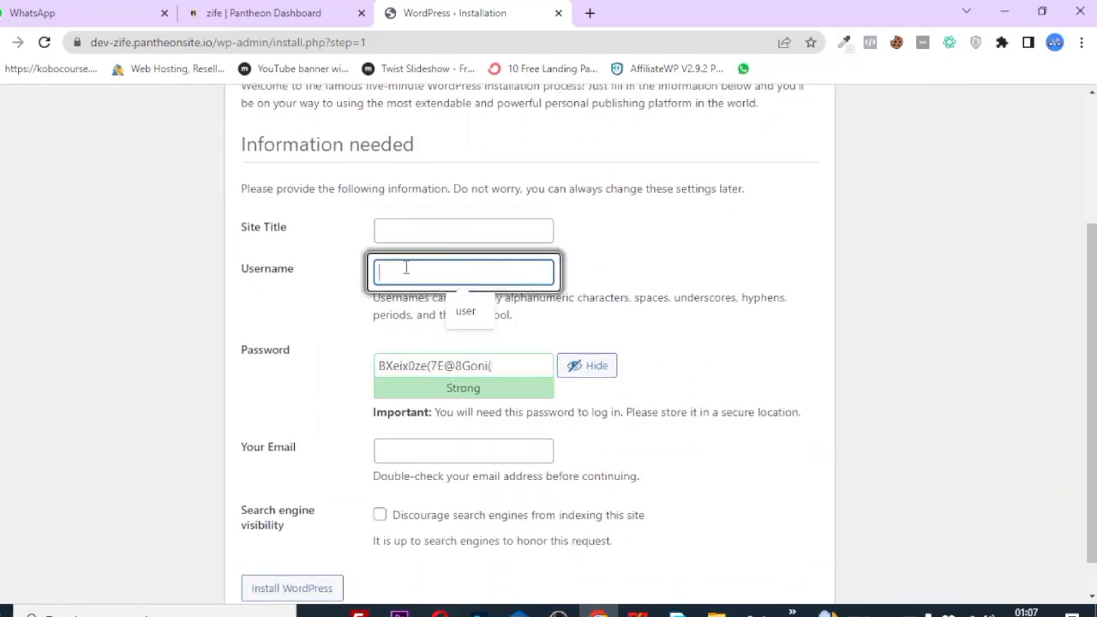
{"action": "left_click", "coordinate": [410, 228]}
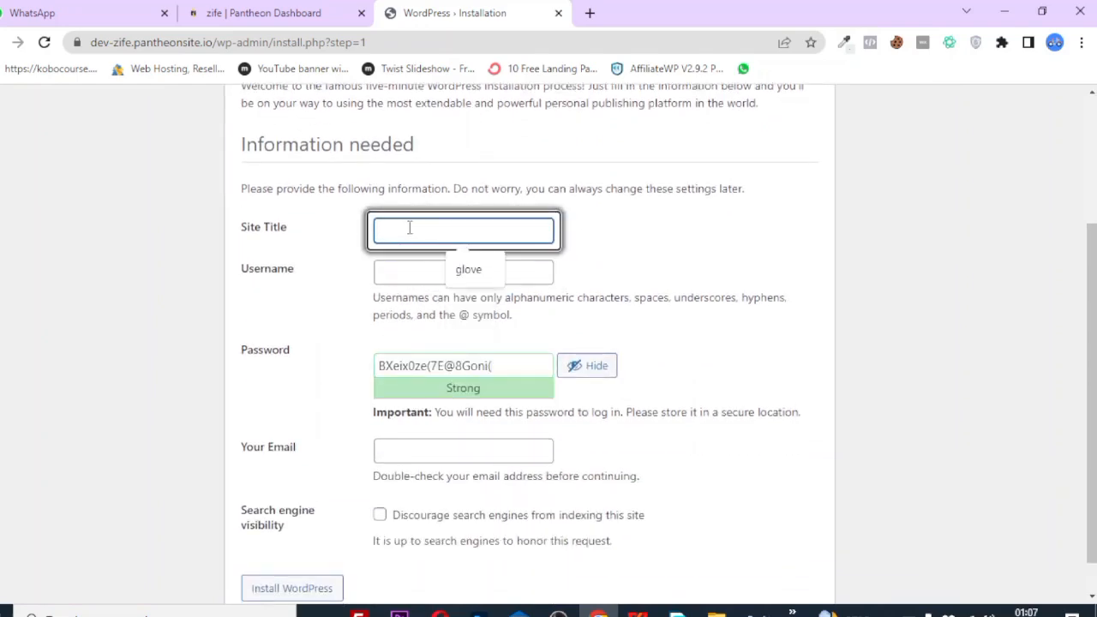
{"action": "type", "text": "zif"}
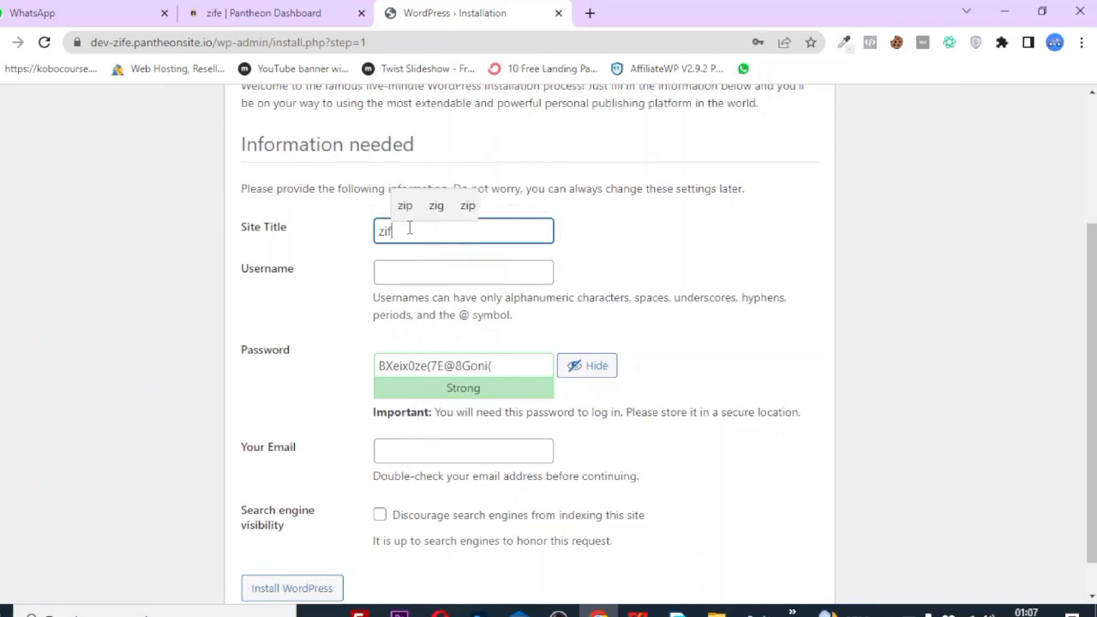
{"action": "type", "text": "e"}
{"action": "left_click", "coordinate": [408, 268]}
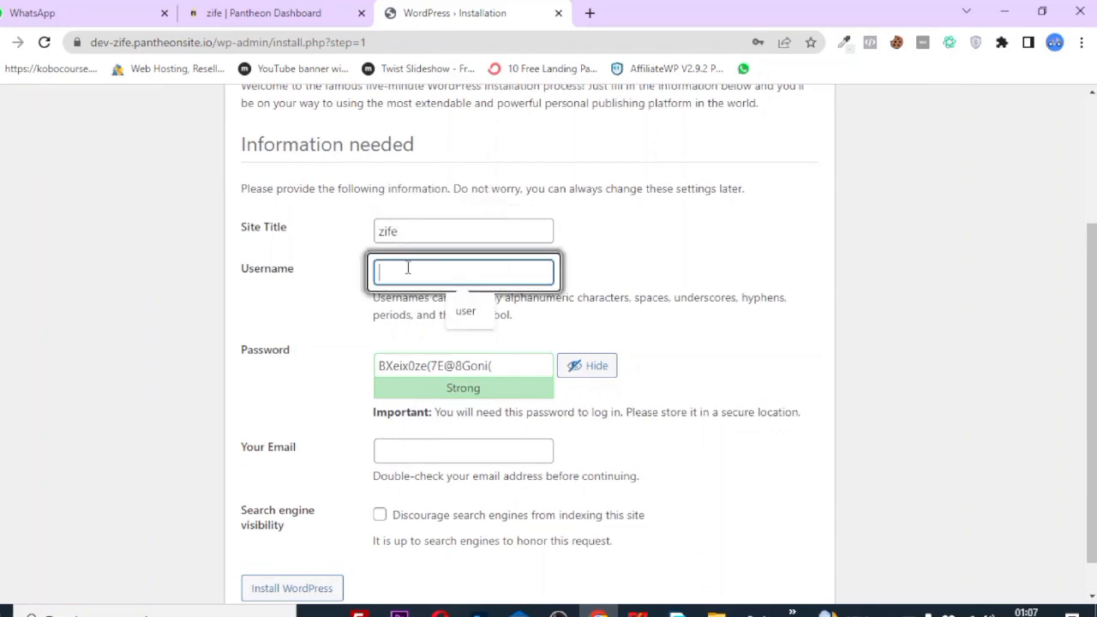
{"action": "left_click", "coordinate": [477, 319]}
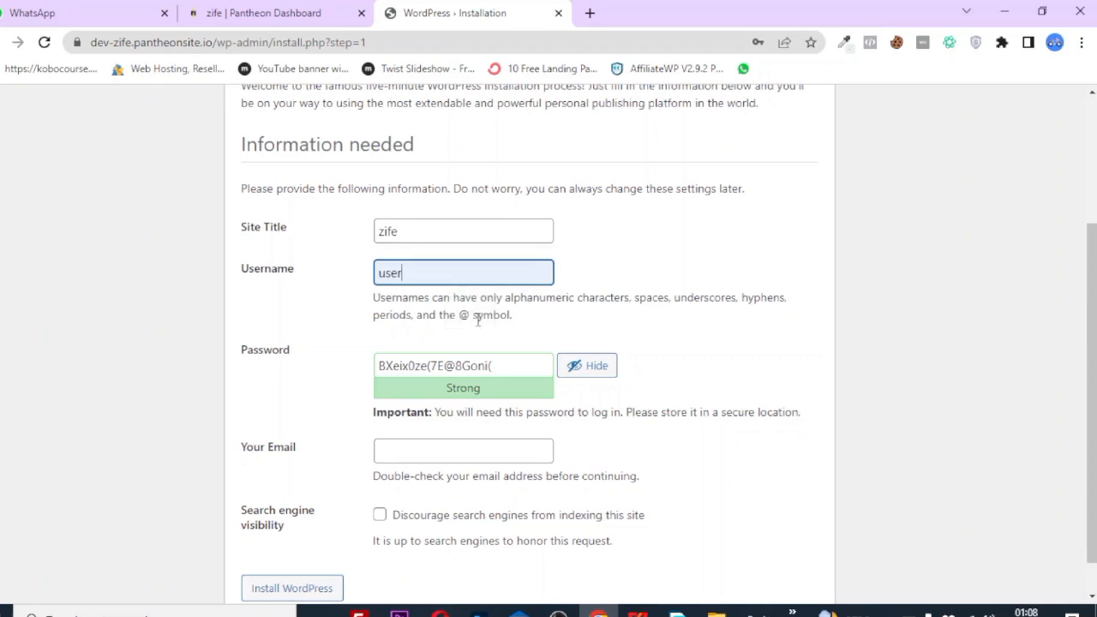
{"action": "left_click", "coordinate": [538, 366]}
{"action": "key", "text": "ctrl+a"}
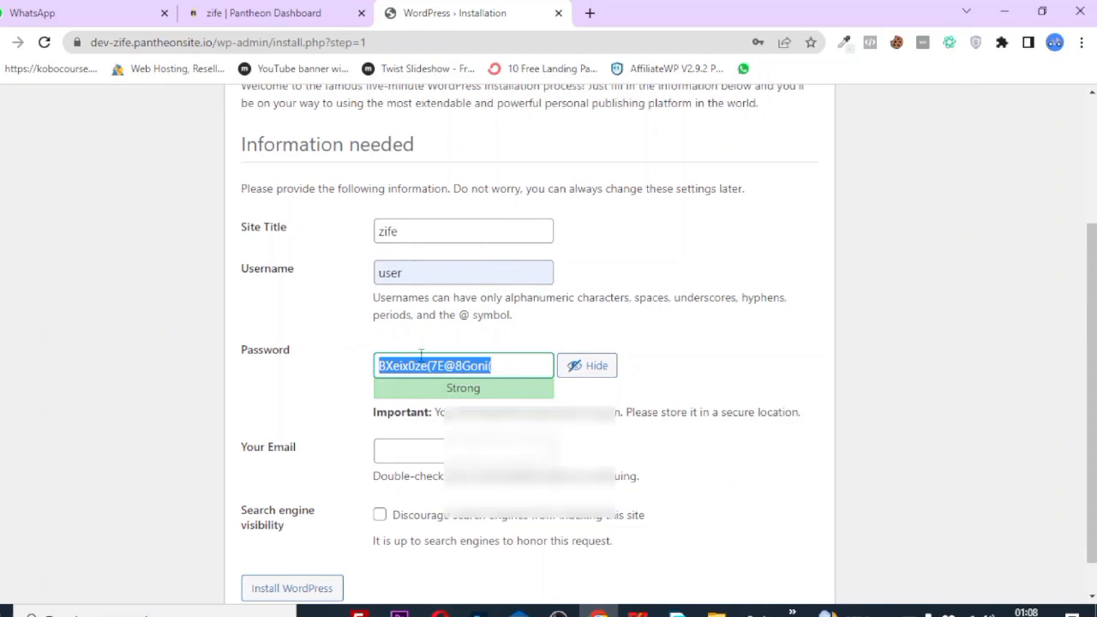
Fill in the admin e-mail address field.
{"action": "scroll", "coordinate": [334, 516], "scroll_direction": "down", "scroll_amount": 1}
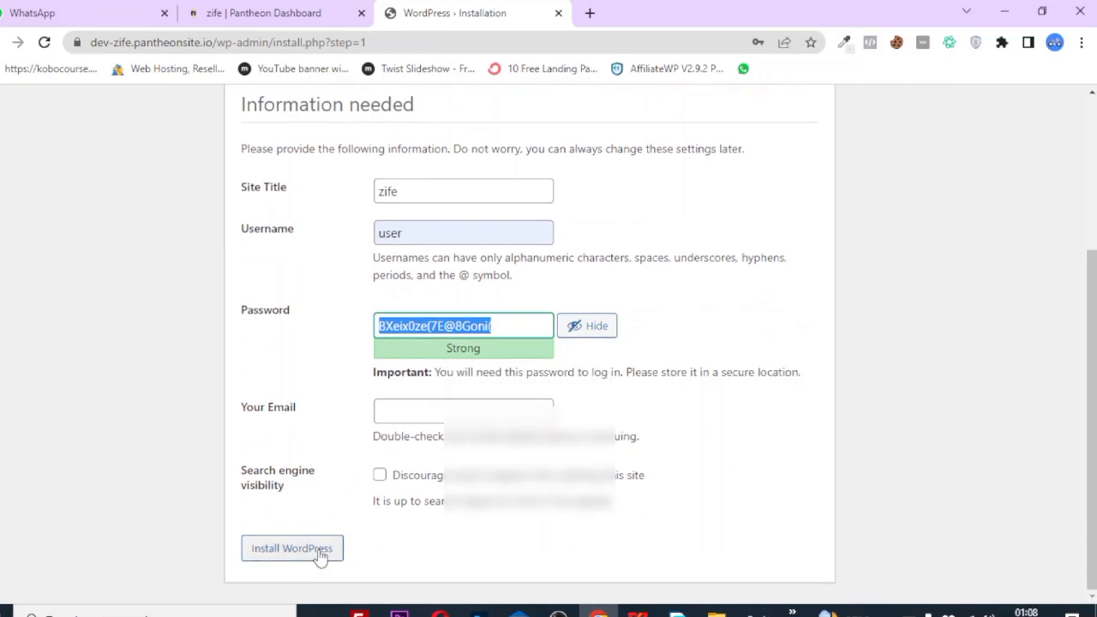
{"action": "left_click", "coordinate": [427, 418]}
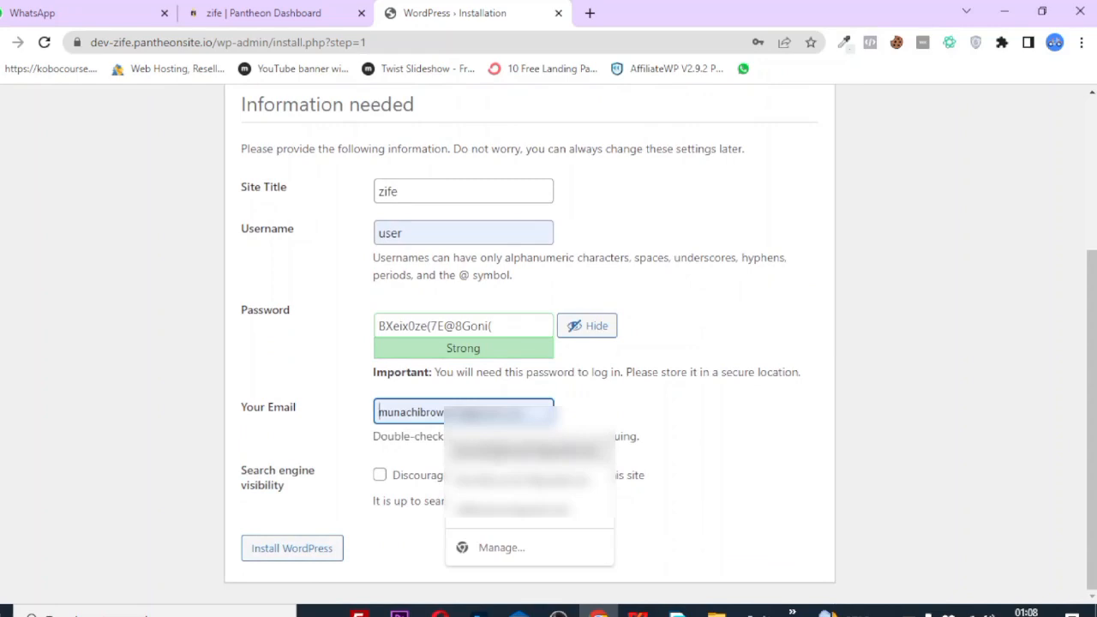
{"action": "left_click", "coordinate": [426, 200]}
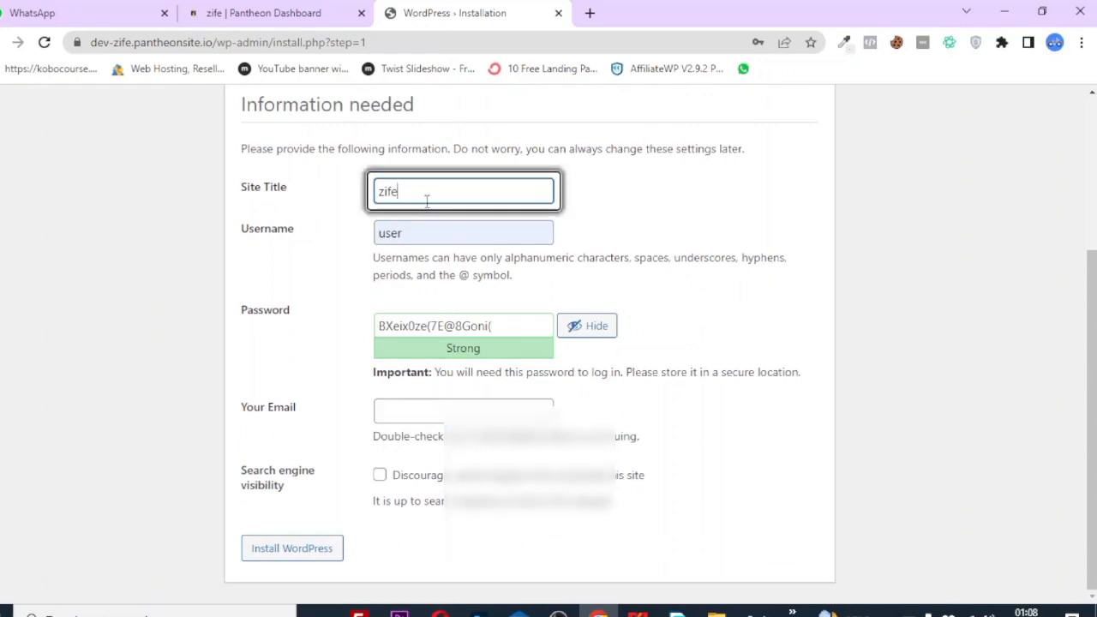
{"action": "double_click", "coordinate": [426, 201]}
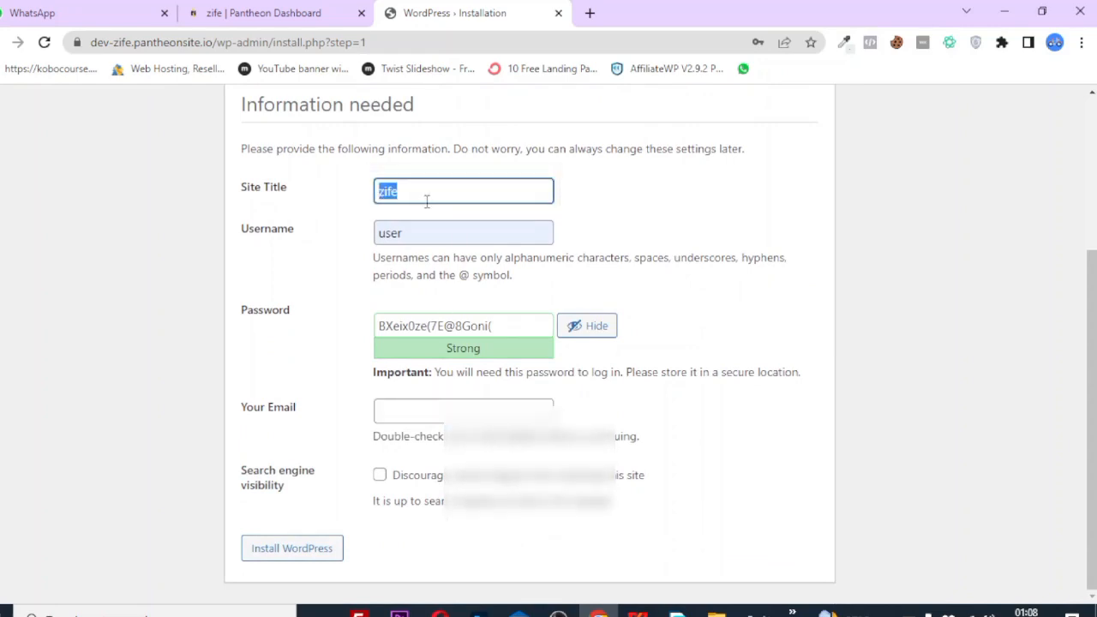
{"action": "left_click", "coordinate": [426, 200]}
{"action": "left_click", "coordinate": [407, 421]}
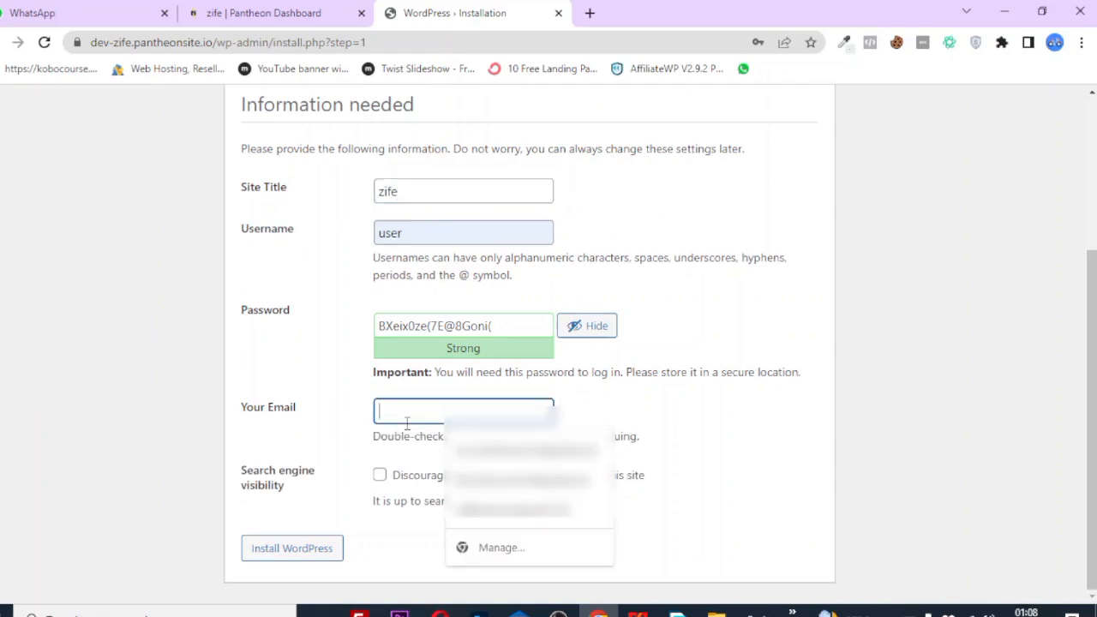
{"action": "left_click", "coordinate": [286, 385]}
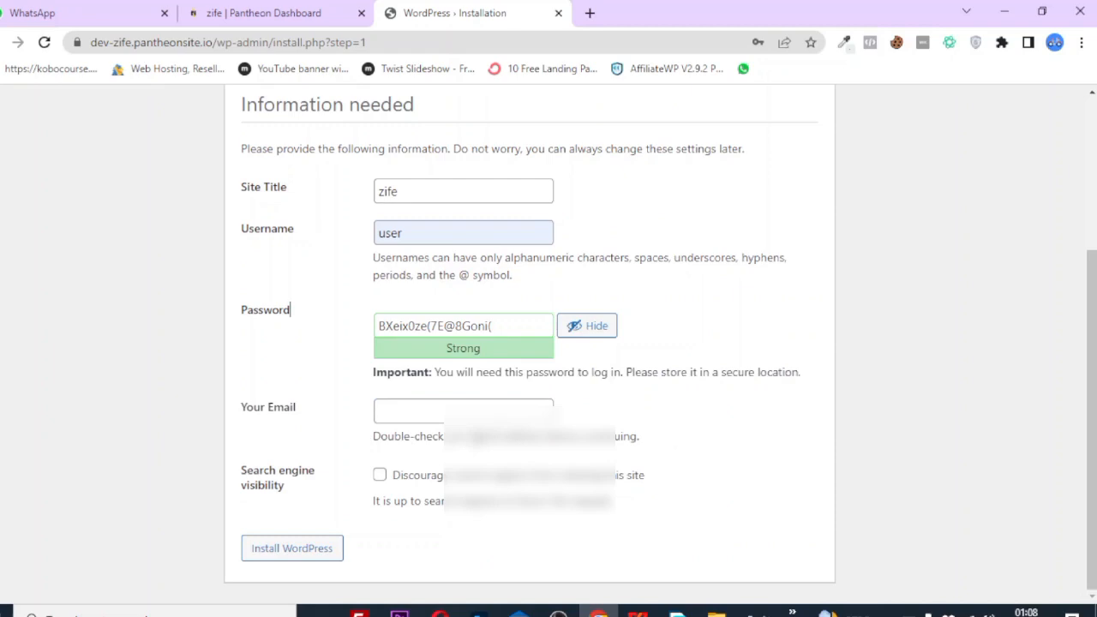
{"action": "left_click", "coordinate": [475, 414]}
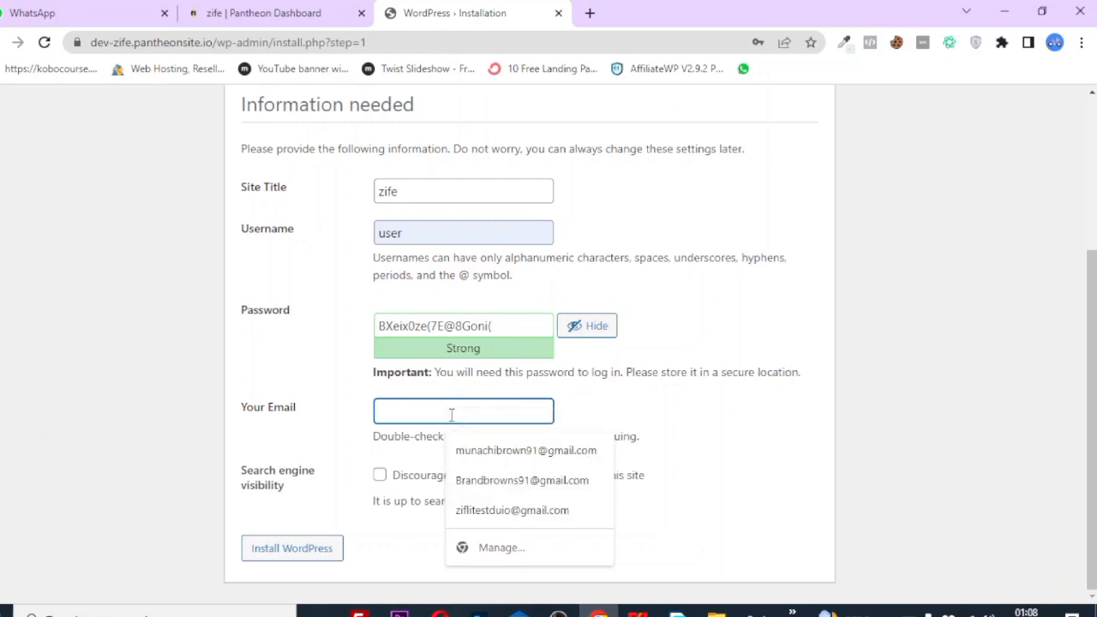
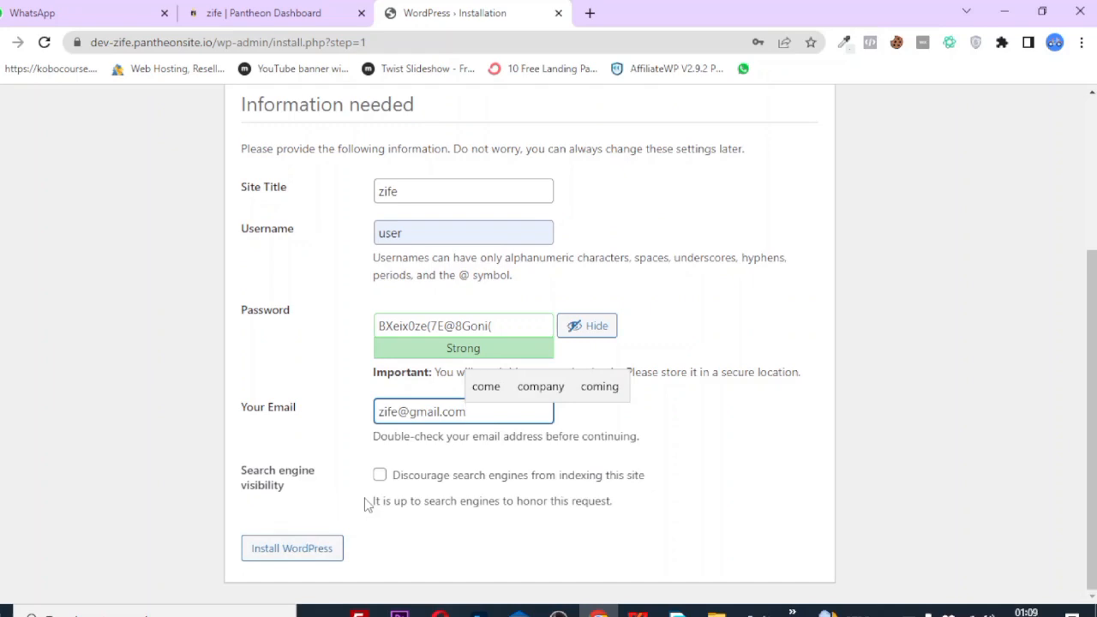
Install WordPress, save the login in Chrome, and log in as user to the zife dashboard.
{"action": "left_click", "coordinate": [301, 556]}
{"action": "scroll", "coordinate": [327, 234], "scroll_direction": "up", "scroll_amount": 3}
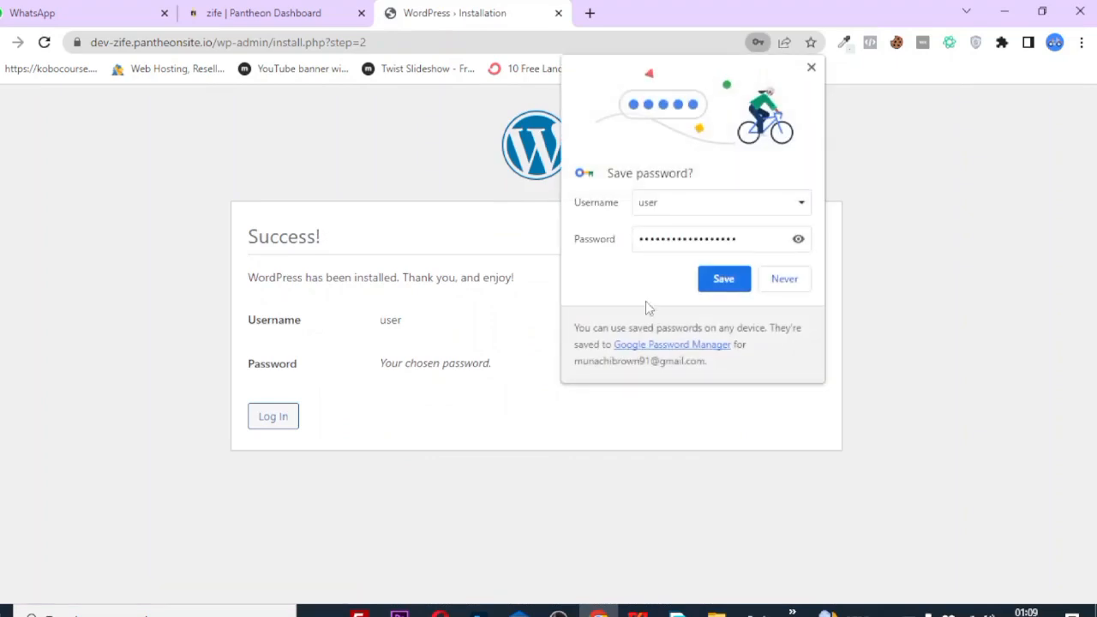
{"action": "left_click", "coordinate": [724, 281]}
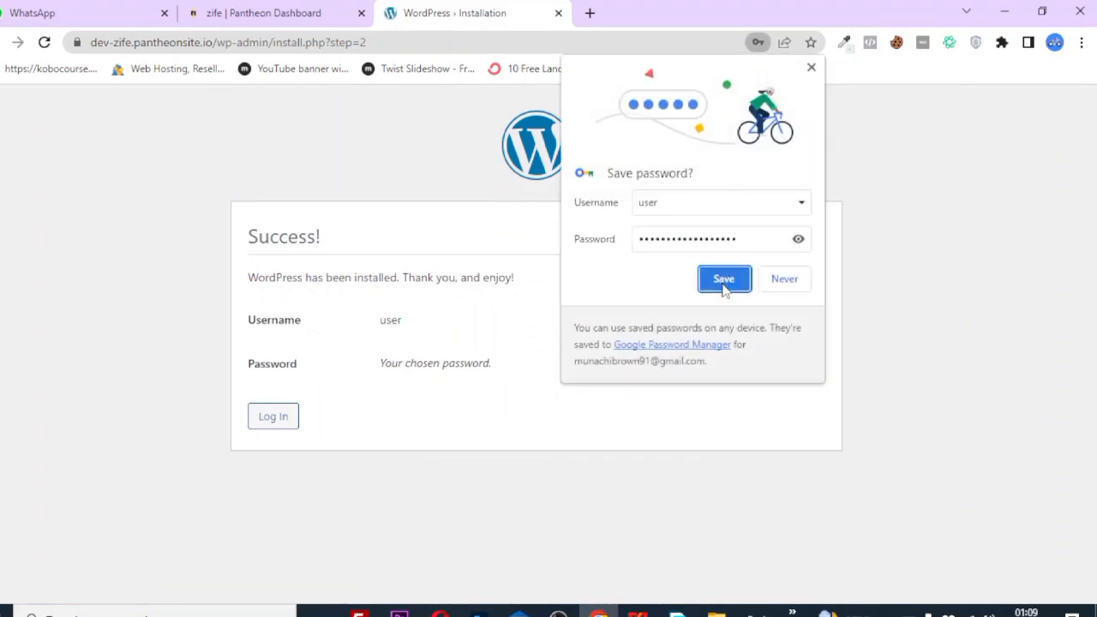
{"action": "left_click", "coordinate": [264, 421]}
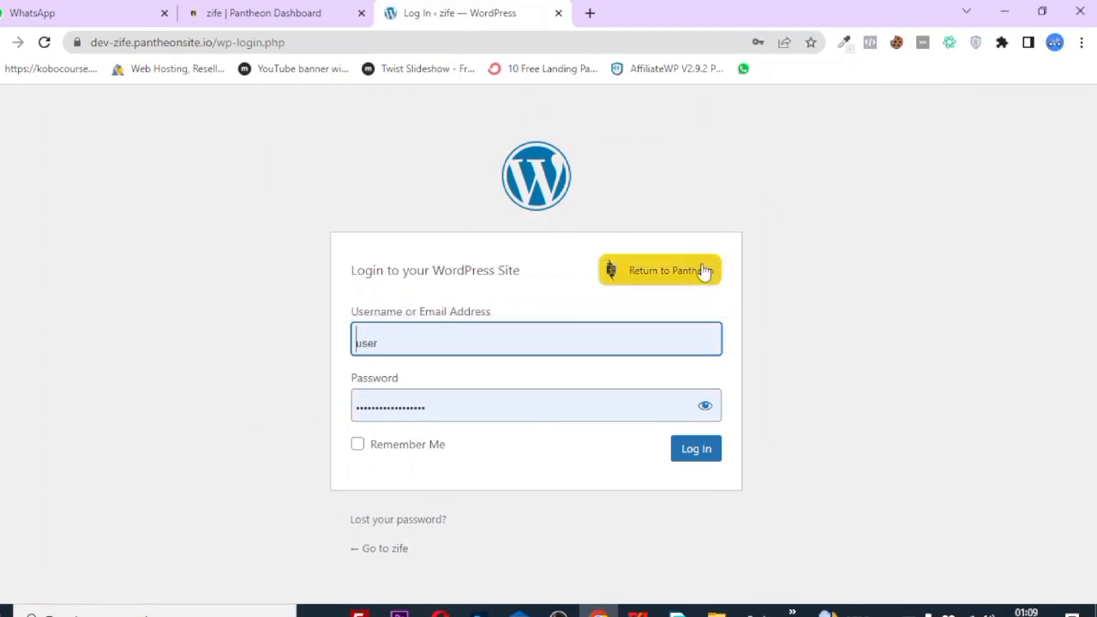
{"action": "left_click", "coordinate": [706, 453]}
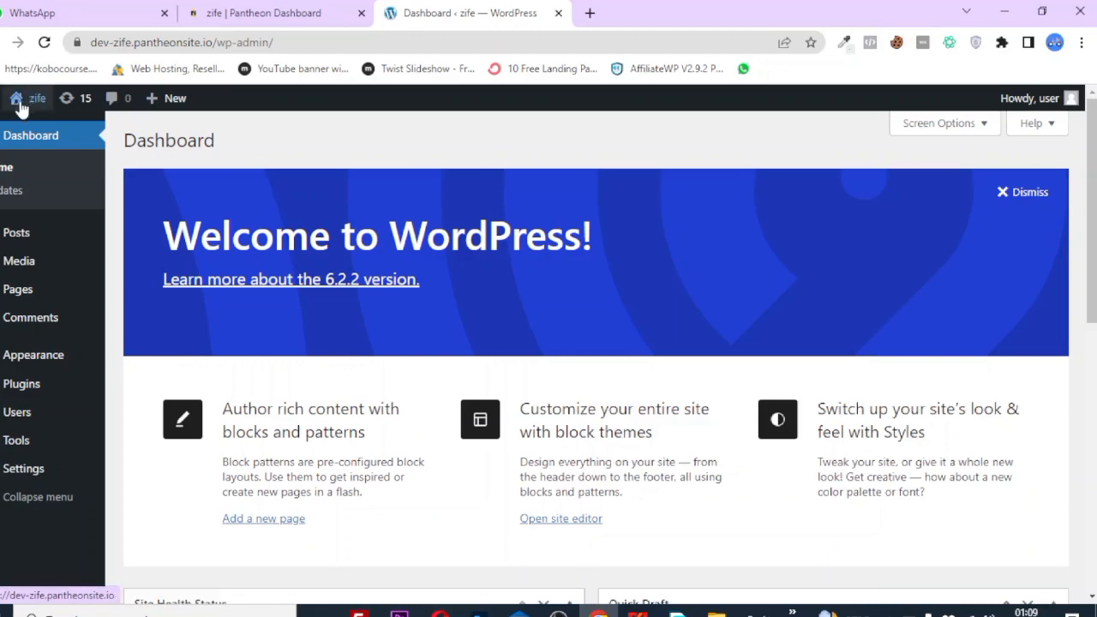
Open the zife Dashboard link in a new tab and switch between both dashboard tabs.
{"action": "right_click", "coordinate": [7, 137]}
{"action": "left_click", "coordinate": [54, 150]}
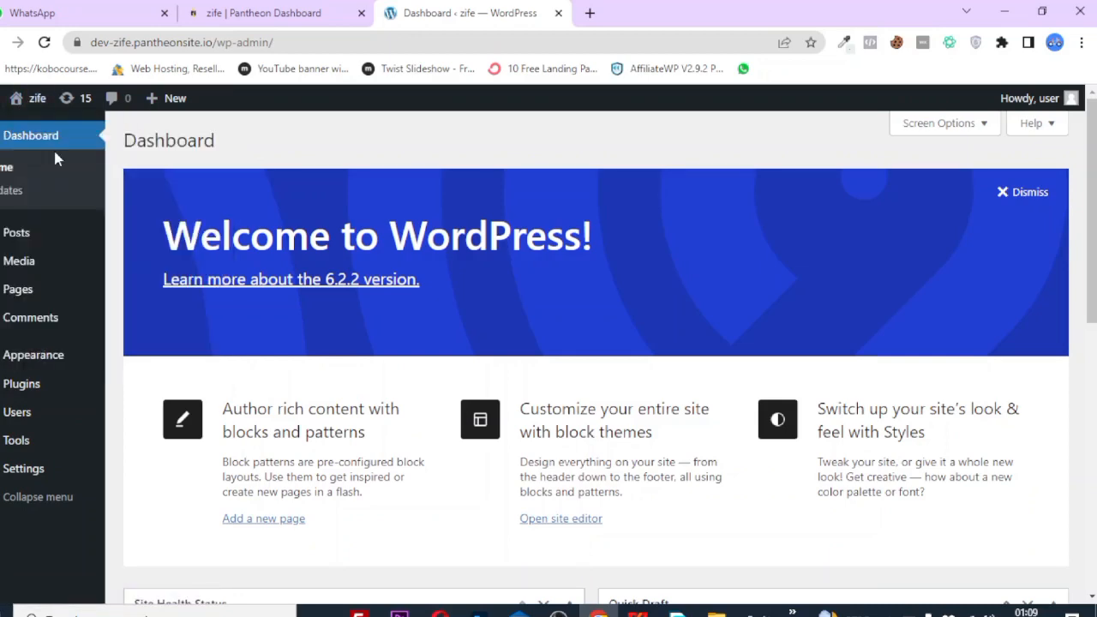
{"action": "left_click", "coordinate": [615, 8]}
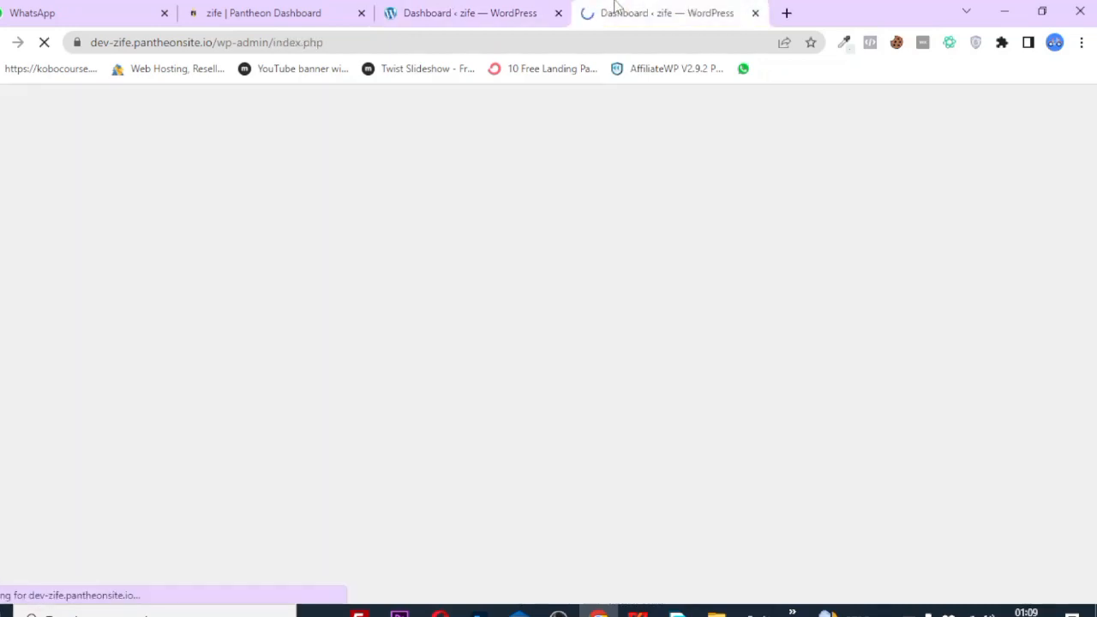
{"action": "scroll", "coordinate": [326, 436], "scroll_direction": "down", "scroll_amount": 3}
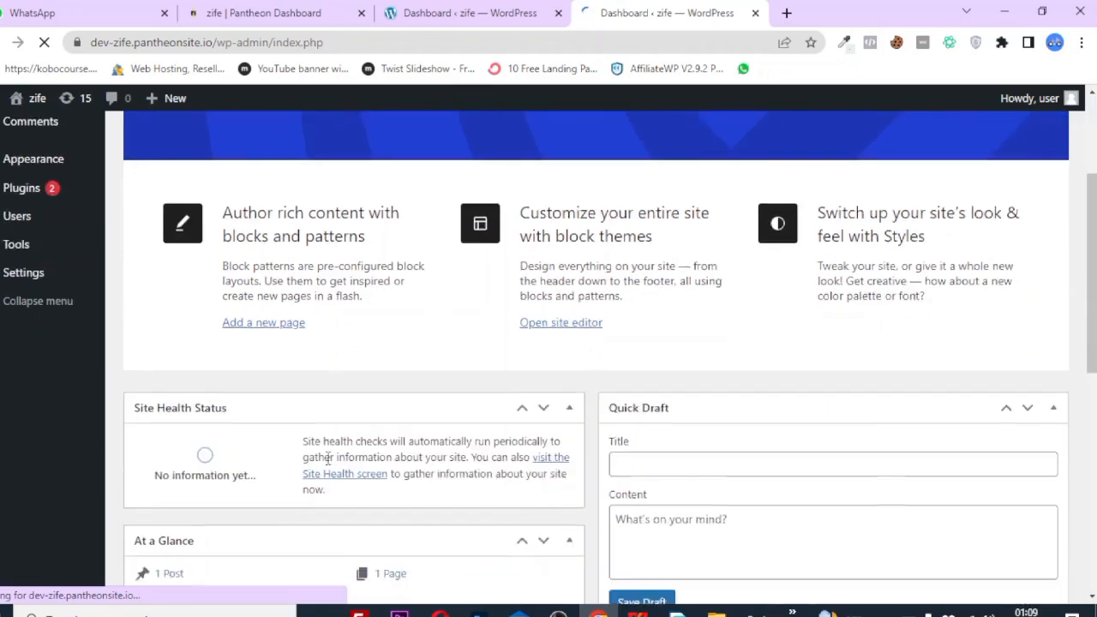
{"action": "scroll", "coordinate": [326, 436], "scroll_direction": "up", "scroll_amount": 3}
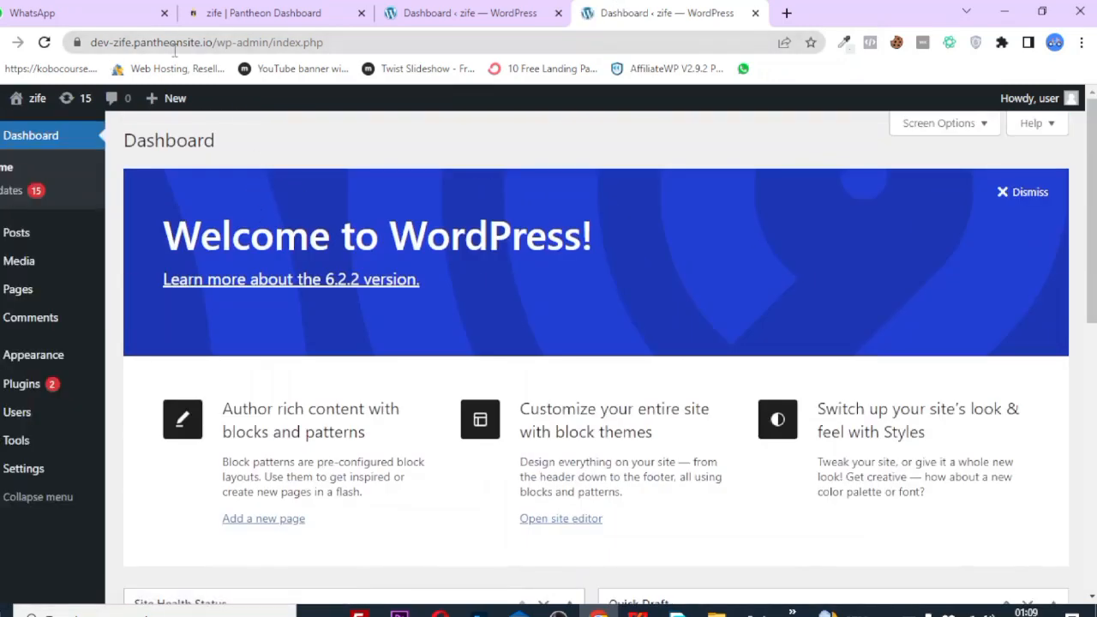
{"action": "left_click", "coordinate": [390, 9]}
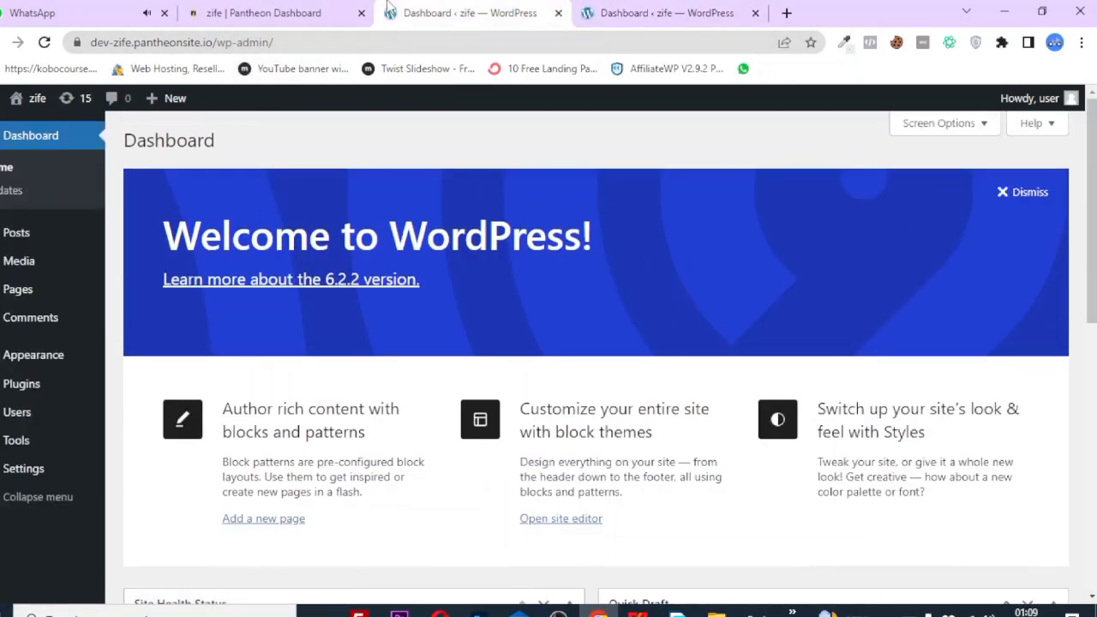
{"action": "left_click", "coordinate": [590, 8]}
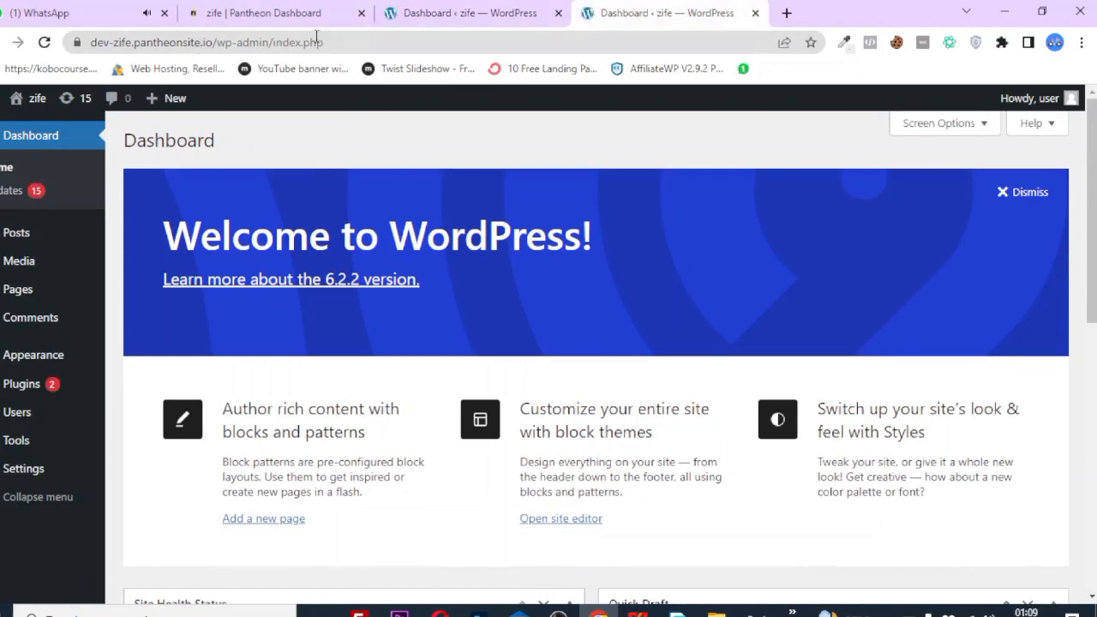
Select the dev-zife.pantheonsite.io domain in the address bar and reload the dashboard.
{"action": "left_click", "coordinate": [205, 42]}
{"action": "left_click_drag", "start_coordinate": [206, 42], "coordinate": [93, 54]}
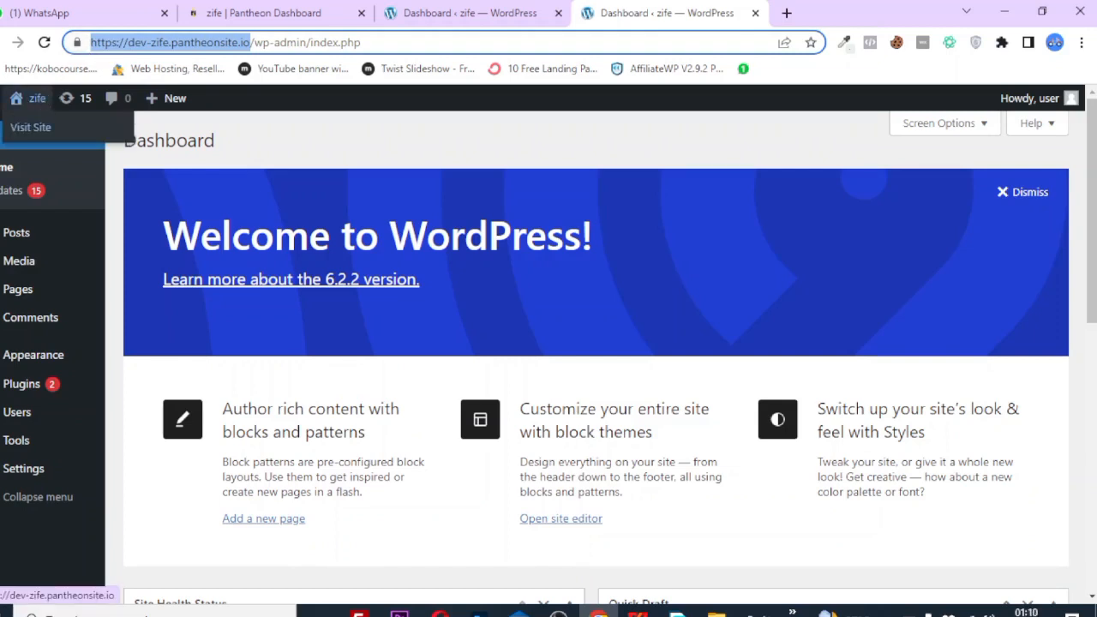
{"action": "left_click", "coordinate": [6, 146]}
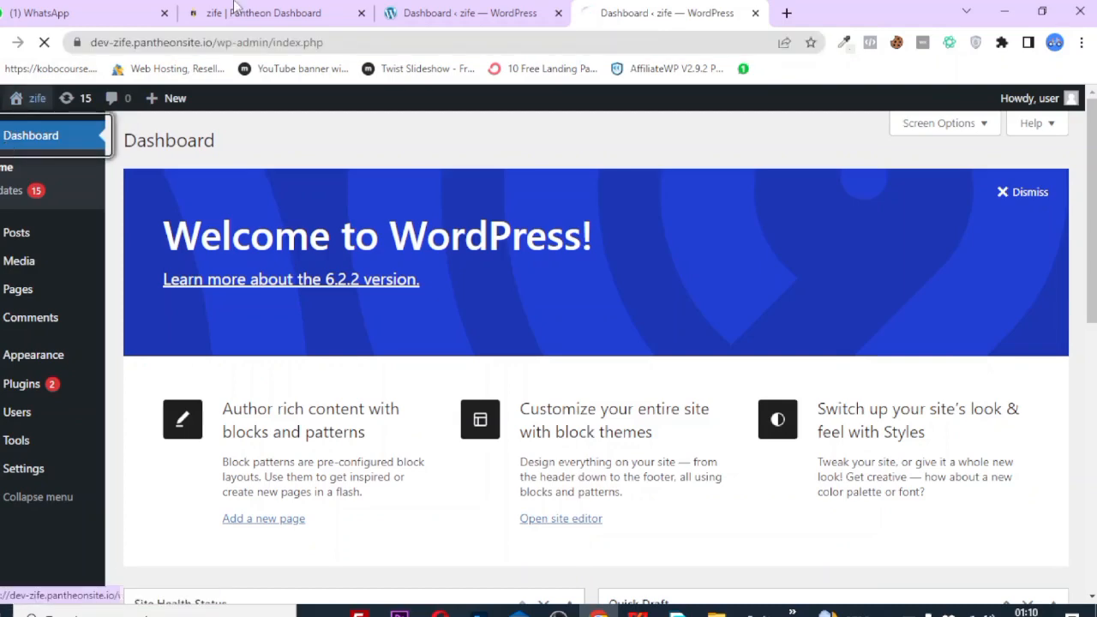
{"action": "left_click", "coordinate": [487, 3]}
{"action": "left_click", "coordinate": [700, 7]}
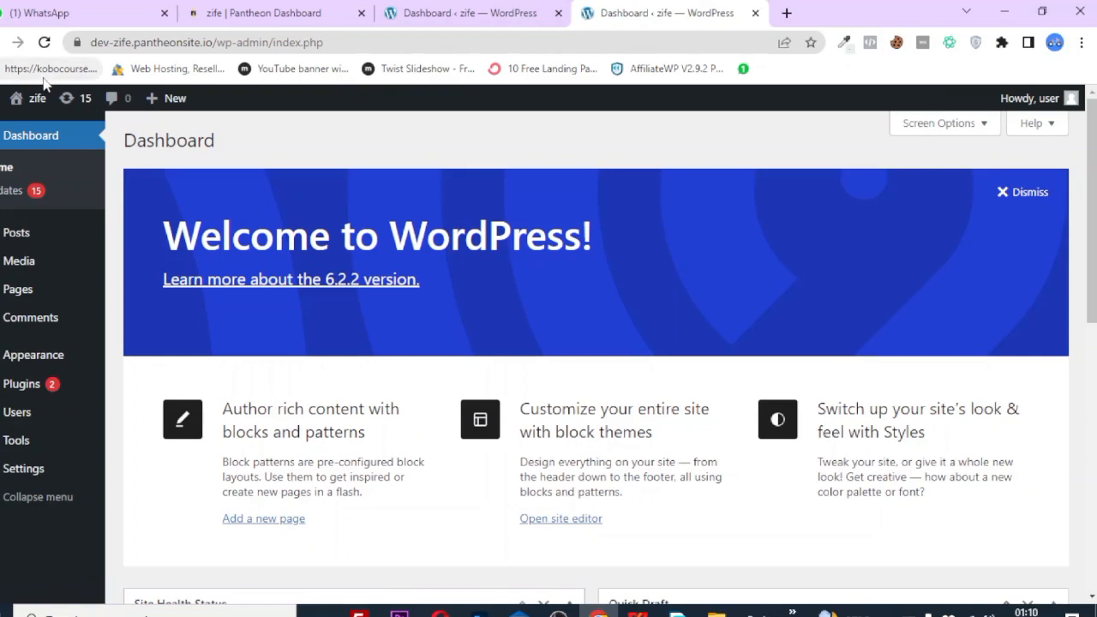
{"action": "left_click", "coordinate": [331, 46]}
{"action": "key", "text": "End"}
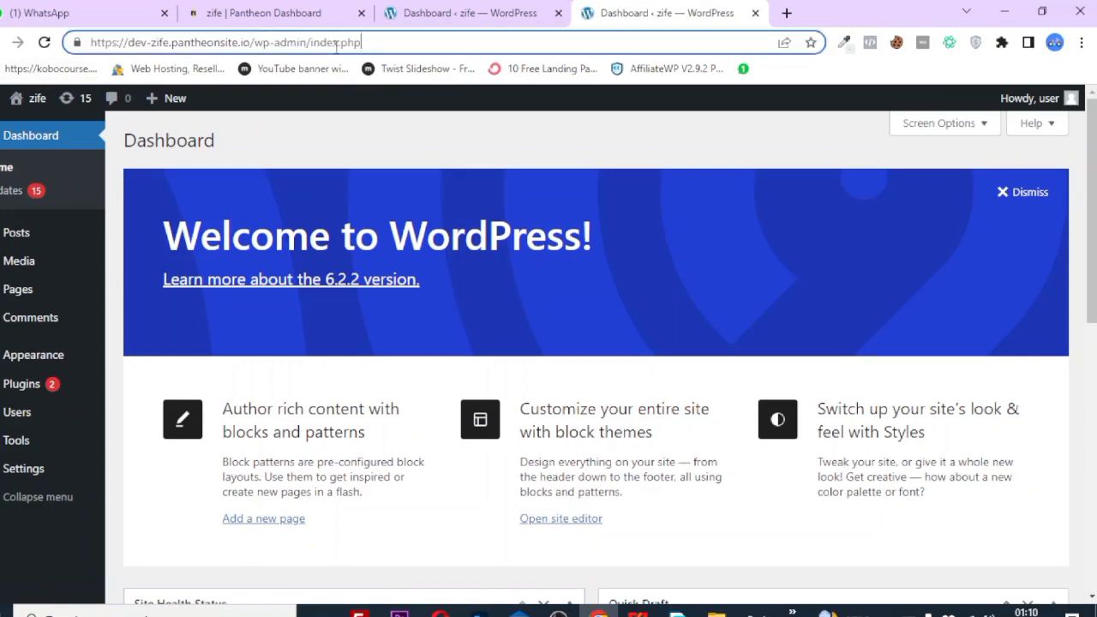
{"action": "key", "text": "BackSpace"}
{"action": "key", "text": "BackSpace"}
{"action": "key", "text": "BackSpace"}
{"action": "key", "text": "BackSpace"}
{"action": "key", "text": "BackSpace"}
{"action": "key", "text": "BackSpace"}
{"action": "key", "text": "BackSpace"}
{"action": "key", "text": "BackSpace"}
{"action": "key", "text": "BackSpace"}
{"action": "key", "text": "BackSpace"}
{"action": "key", "text": "BackSpace"}
{"action": "key", "text": "BackSpace"}
{"action": "key", "text": "BackSpace"}
{"action": "key", "text": "BackSpace"}
{"action": "key", "text": "BackSpace"}
{"action": "key", "text": "BackSpace"}
{"action": "key", "text": "BackSpace"}
{"action": "key", "text": "BackSpace"}
{"action": "key", "text": "BackSpace"}
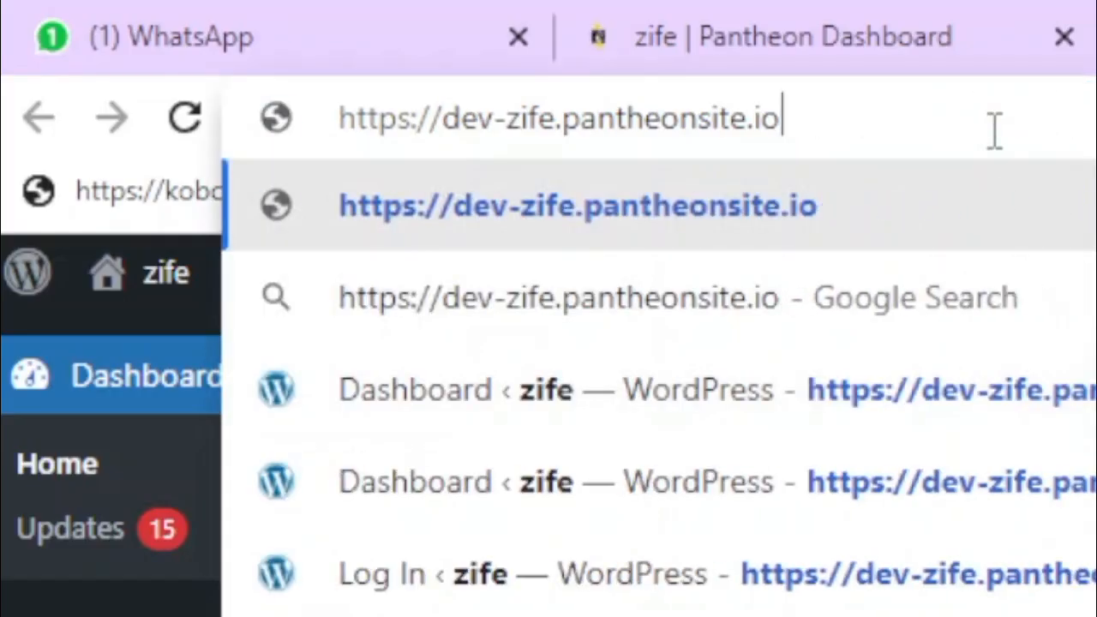
{"action": "key", "text": "Return"}
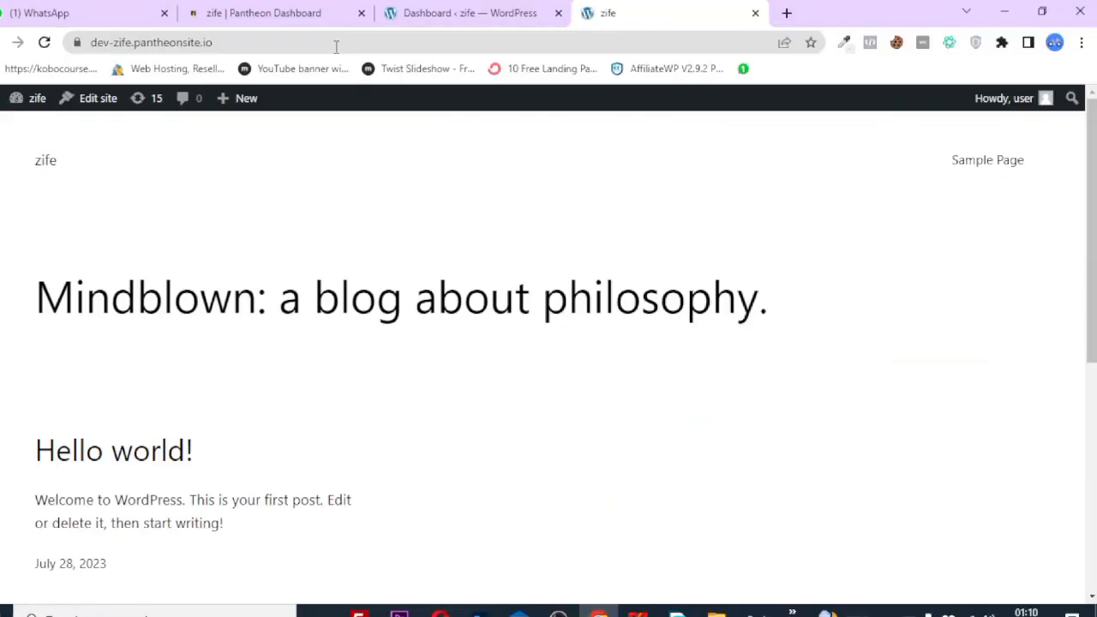
{"action": "scroll", "coordinate": [240, 387], "scroll_direction": "down", "scroll_amount": 2}
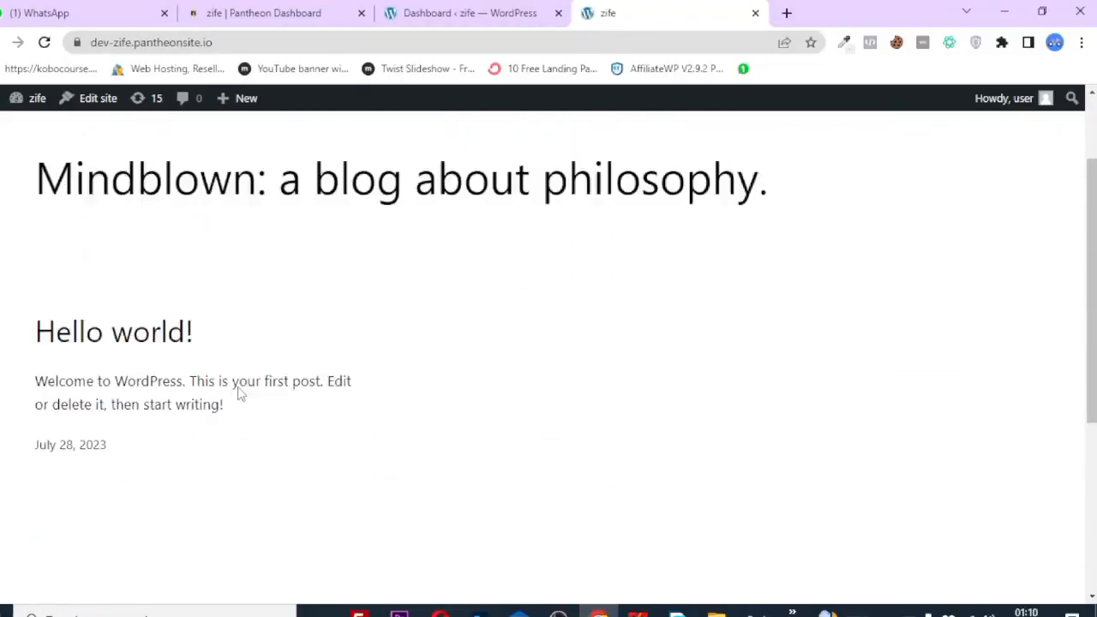
{"action": "scroll", "coordinate": [240, 392], "scroll_direction": "up", "scroll_amount": 2}
{"action": "left_click", "coordinate": [251, 44]}
{"action": "key", "text": "ctrl+c"}
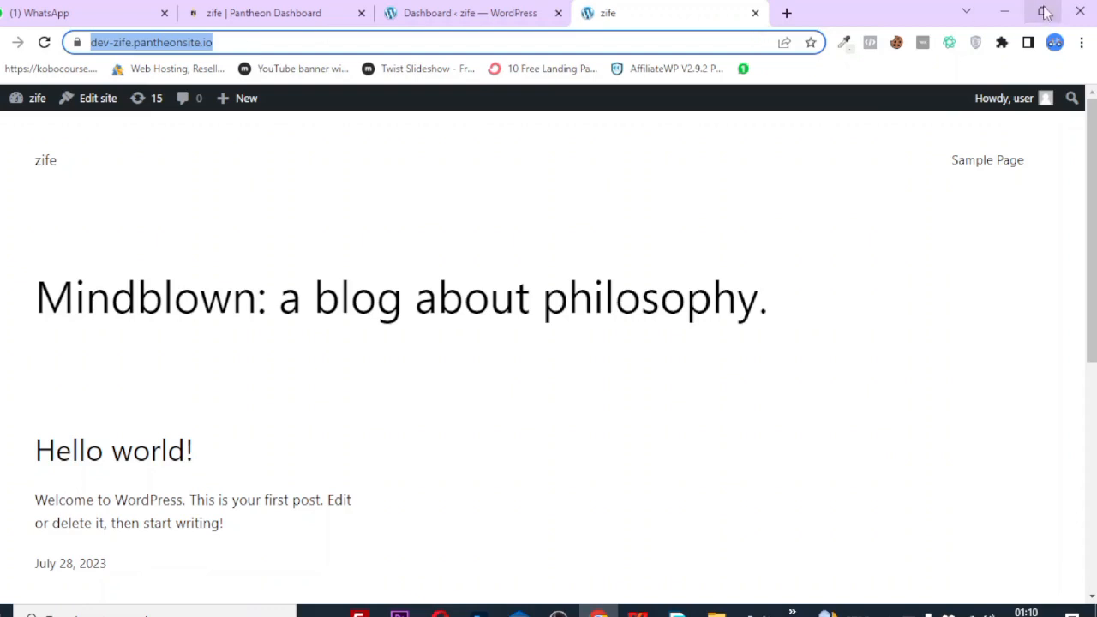
{"action": "left_click", "coordinate": [1079, 42]}
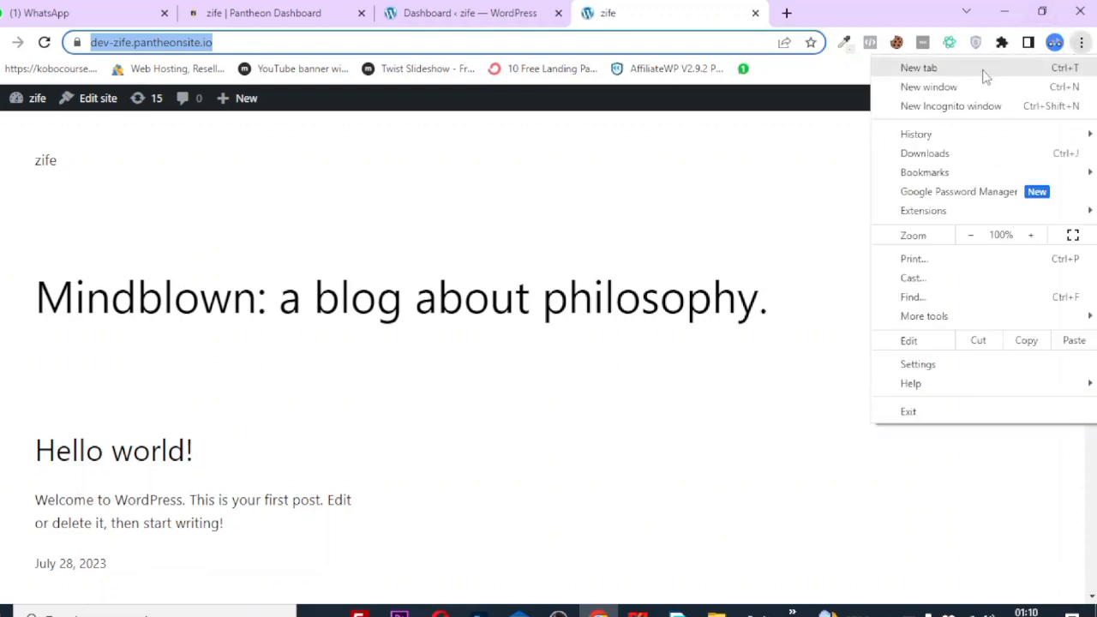
Open the zife site URL in a Chrome incognito window to view the 'Mindblown' blog front page.
{"action": "left_click", "coordinate": [957, 110]}
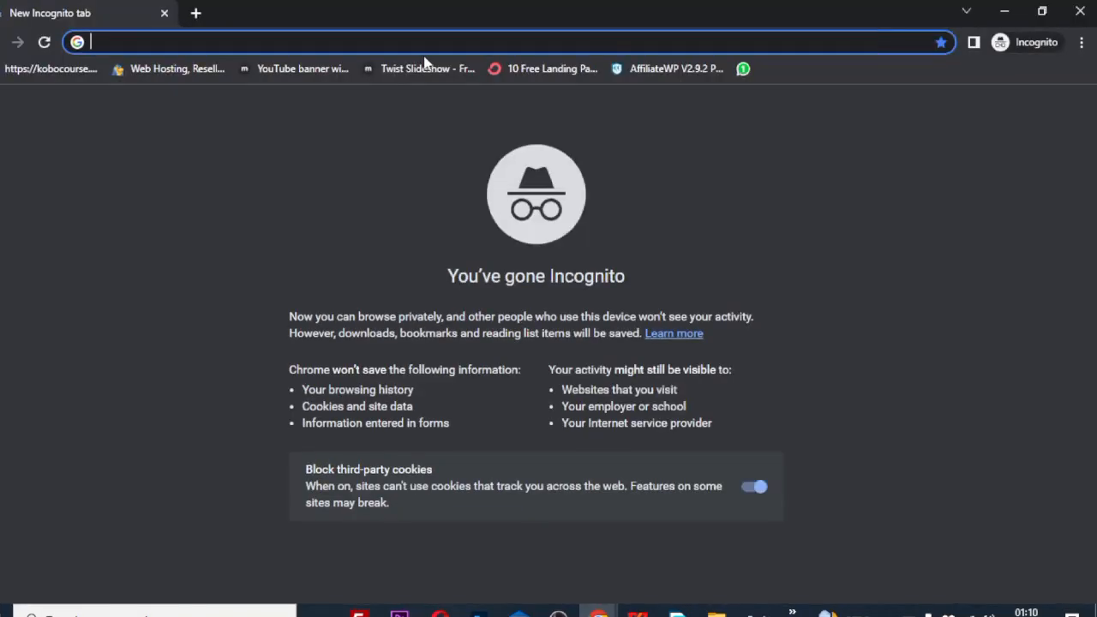
{"action": "key", "text": "ctrl+v"}
{"action": "key", "text": "Return"}
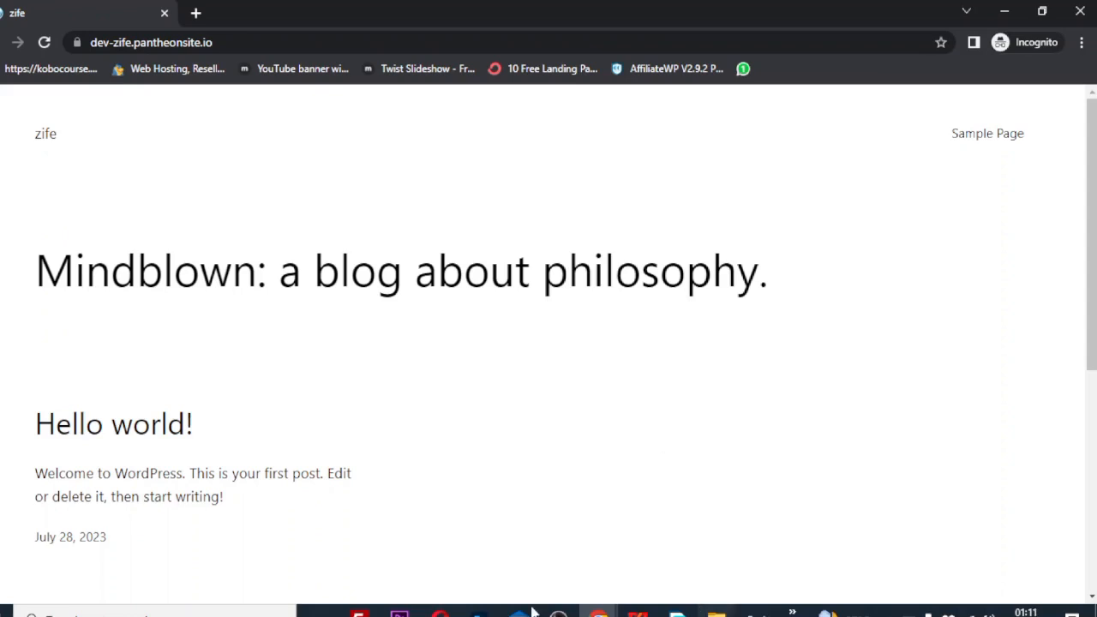
{"action": "mouse_move", "coordinate": [558, 614]}
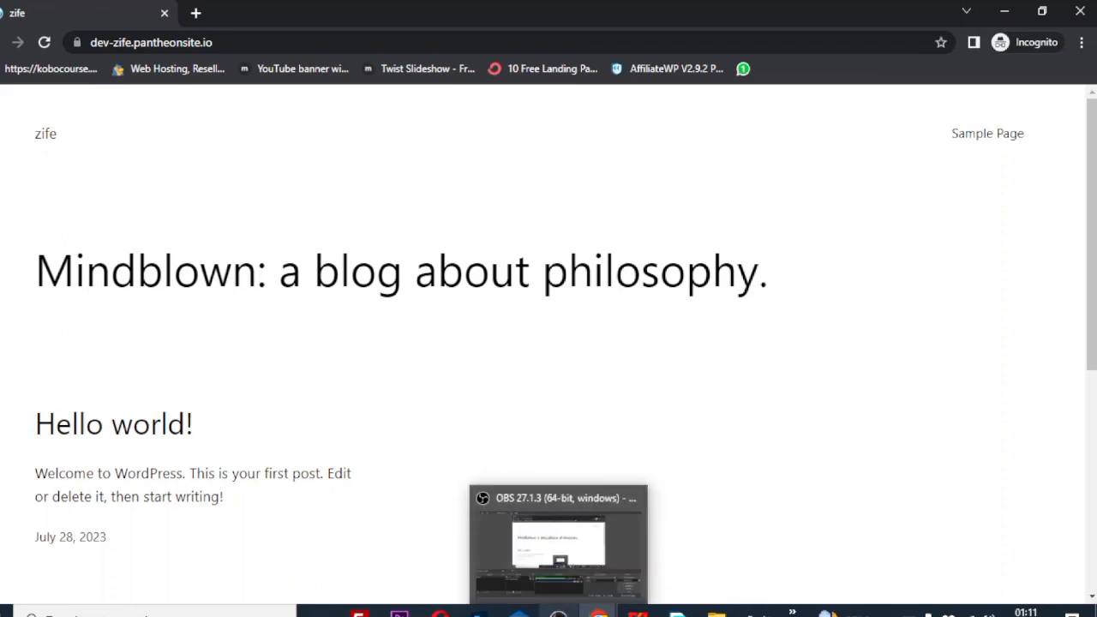